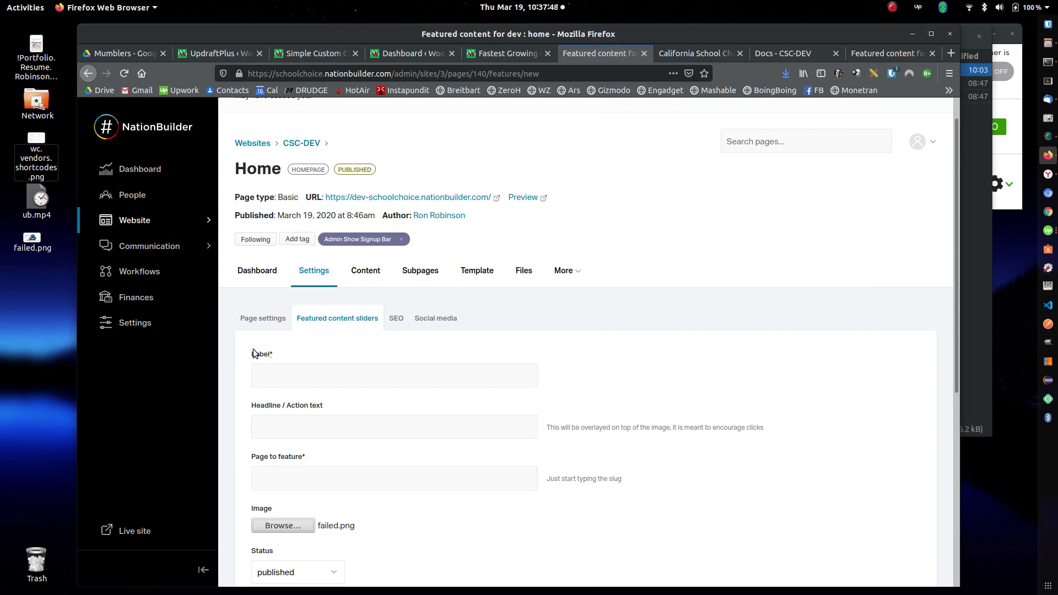
# Step: Label the new featured content slider "failed" and leave its headline text empty
pyautogui.click(295, 376)
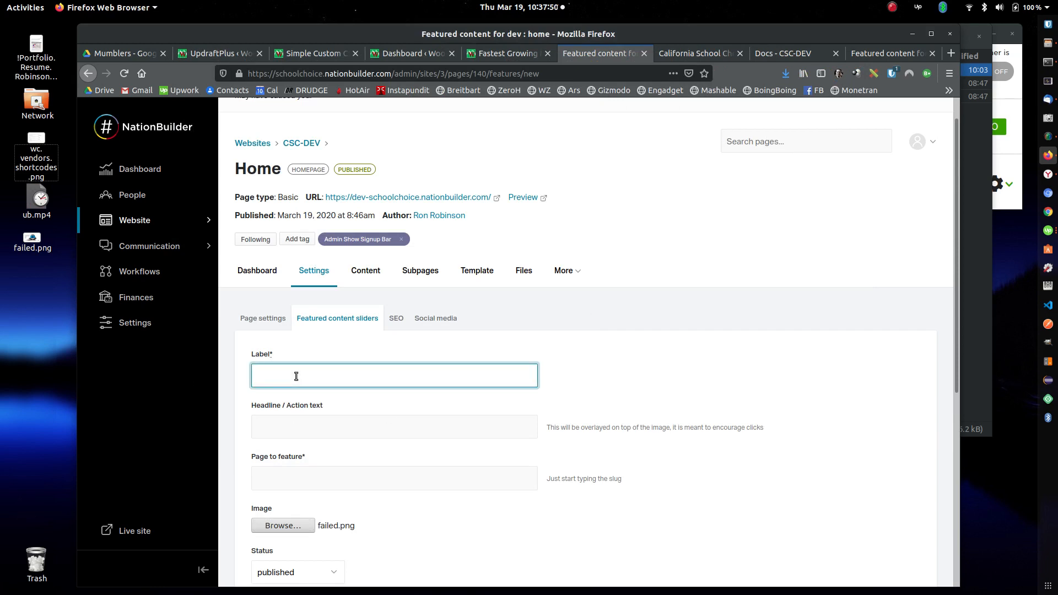
pyautogui.write('failed')
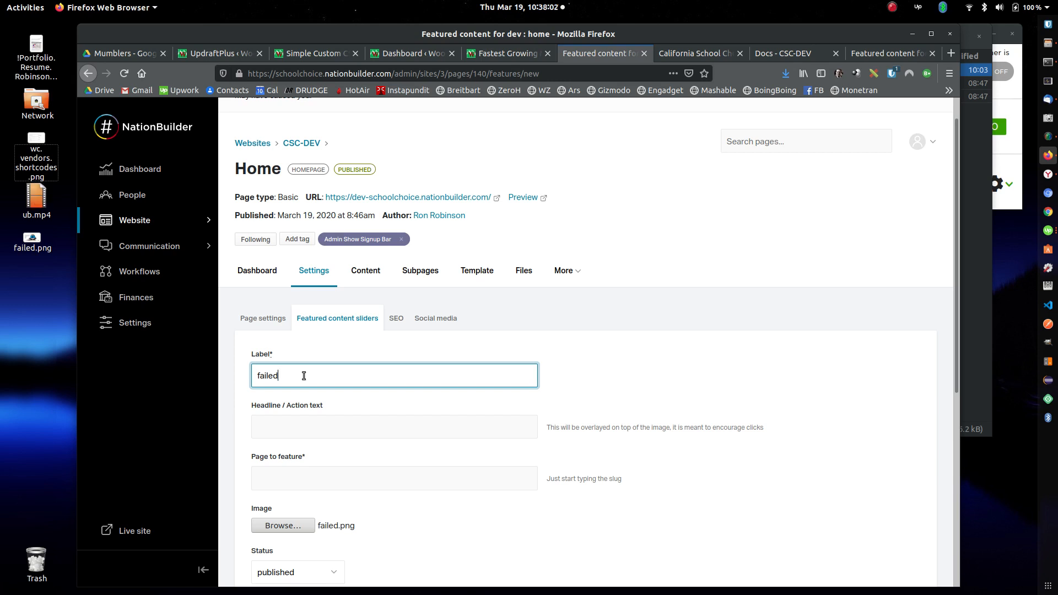
pyautogui.click(325, 429)
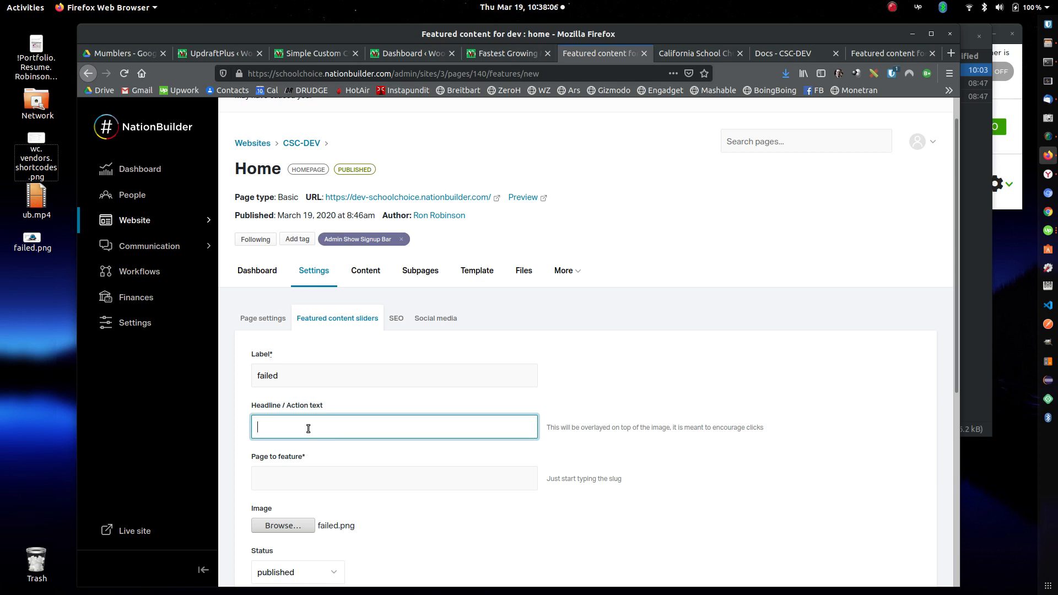
pyautogui.click(308, 429)
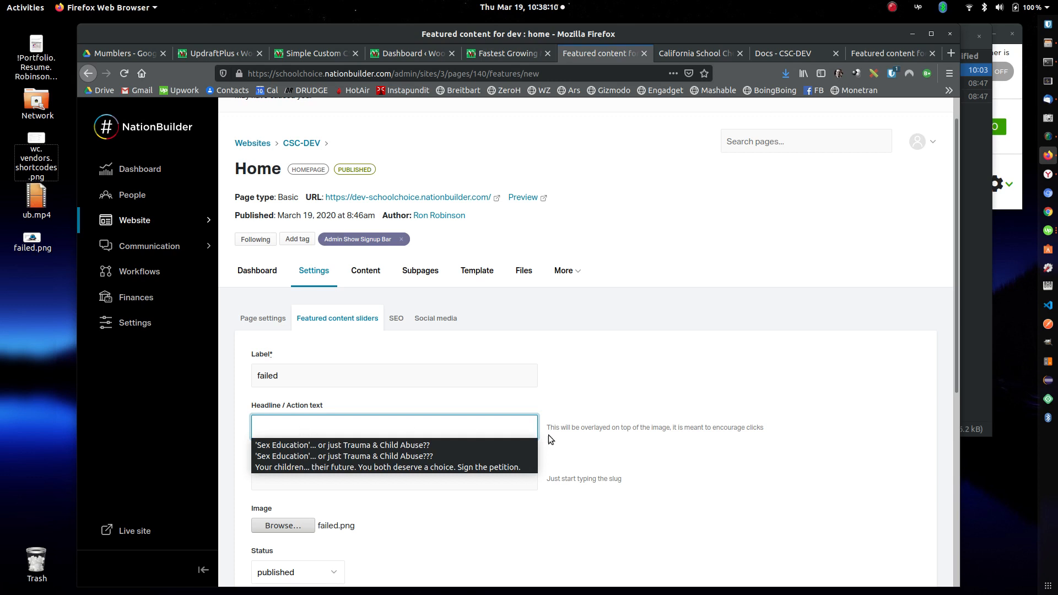
pyautogui.click(694, 390)
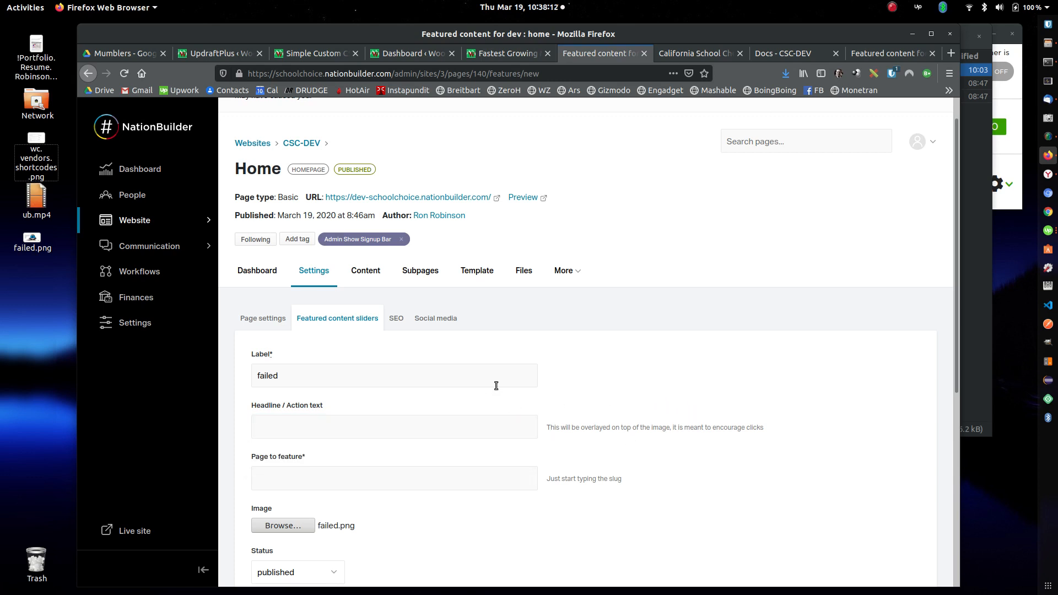
# Step: Set the slider's page to feature to "petition" and save it as published with the failed.png image
pyautogui.click(406, 482)
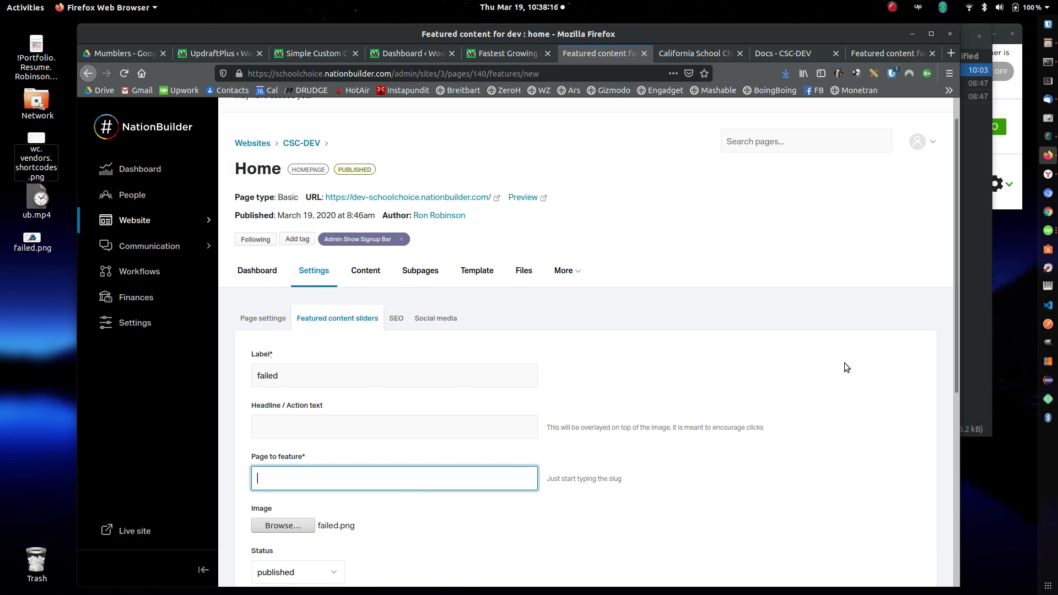
pyautogui.scroll(-1, 847, 371)
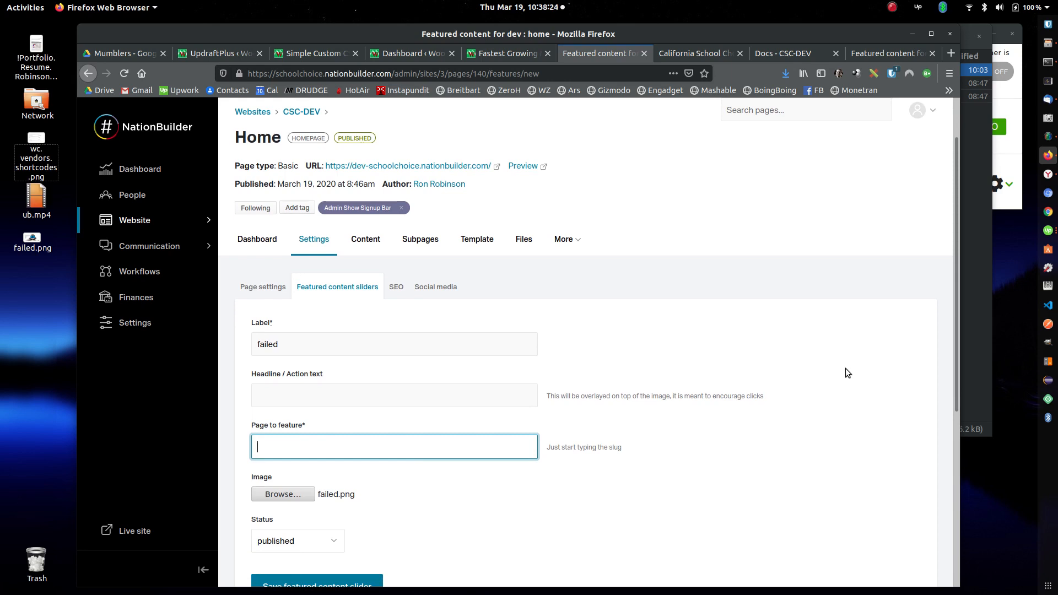
pyautogui.write('et')
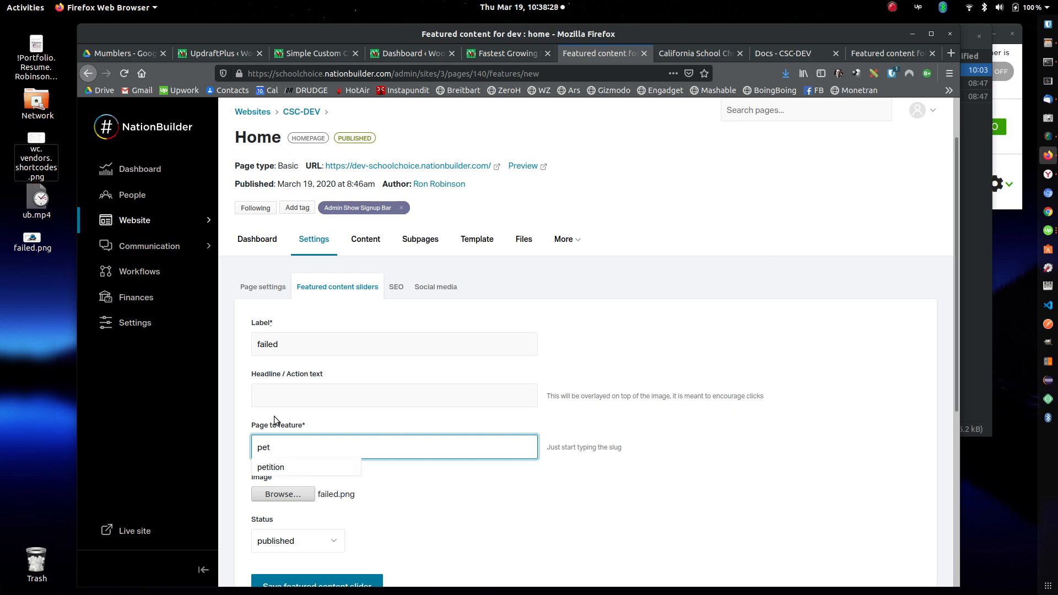
pyautogui.click(265, 469)
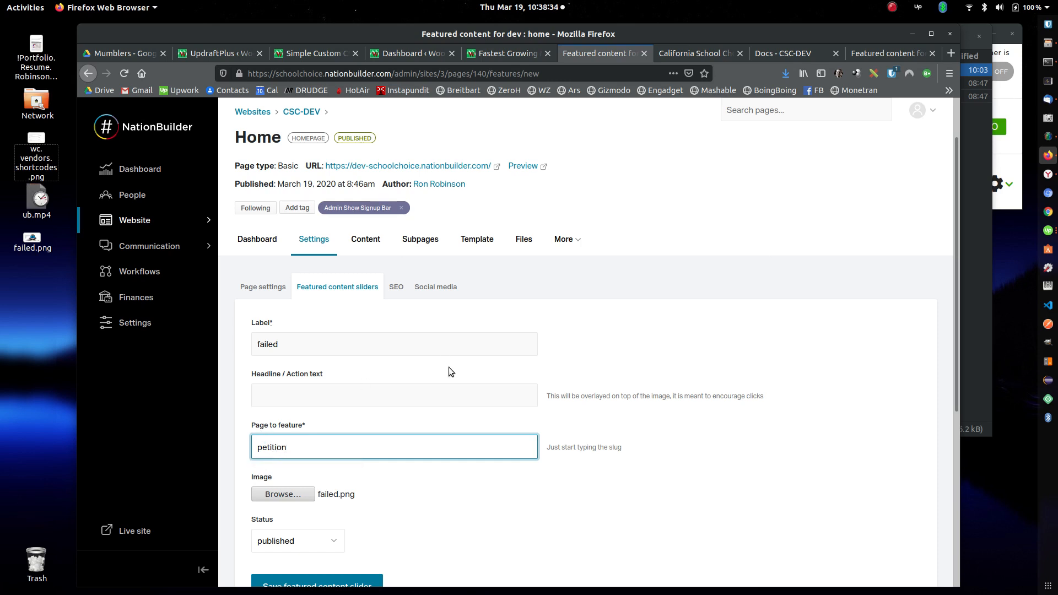
pyautogui.scroll(-4, 448, 372)
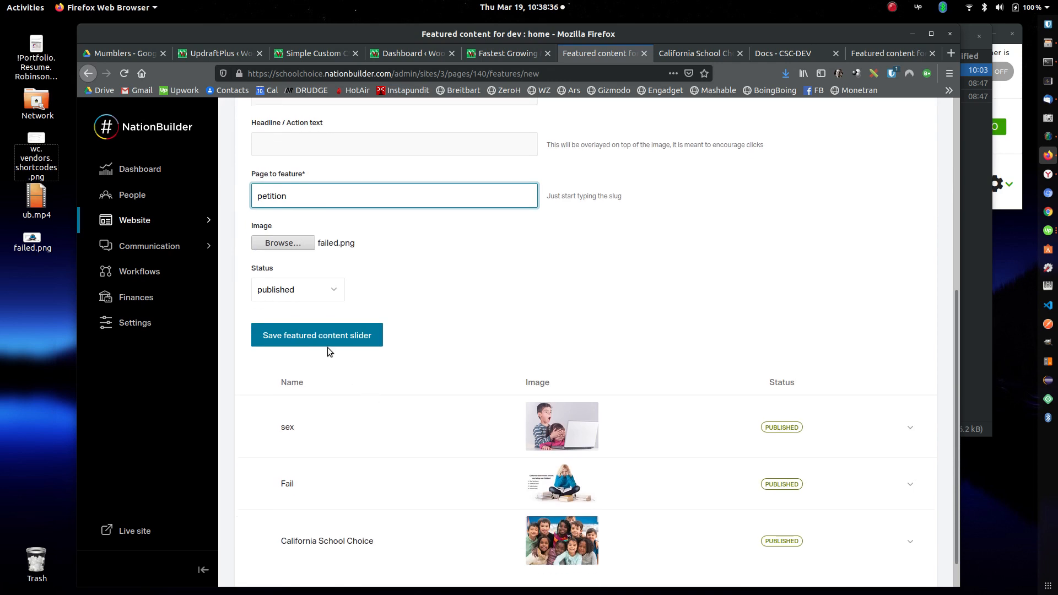
pyautogui.click(324, 338)
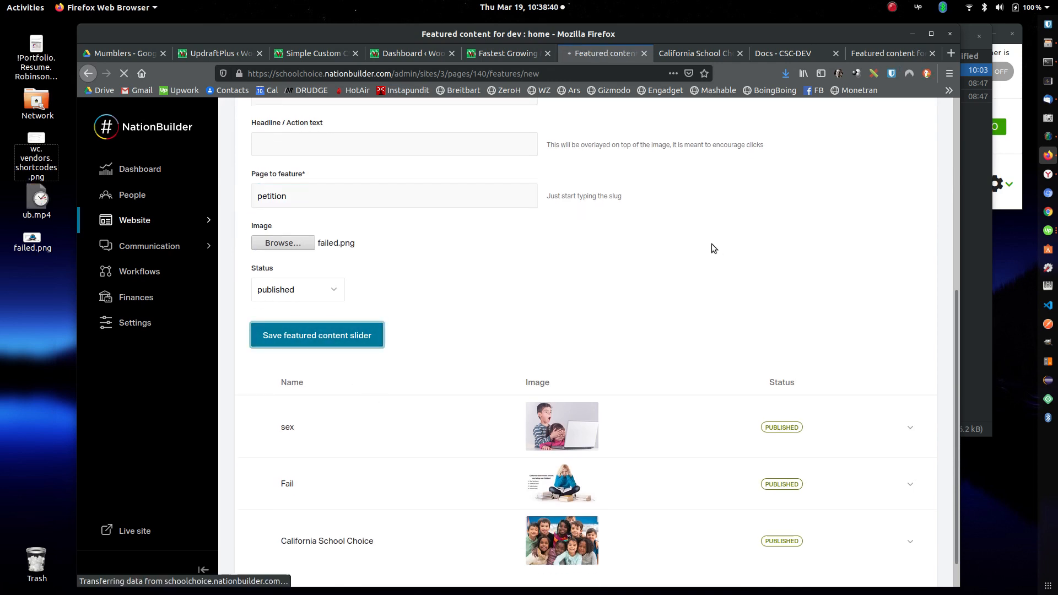
# Step: Delete the "failed" slider from the featured content list and confirm its removal
pyautogui.scroll(-5, 713, 233)
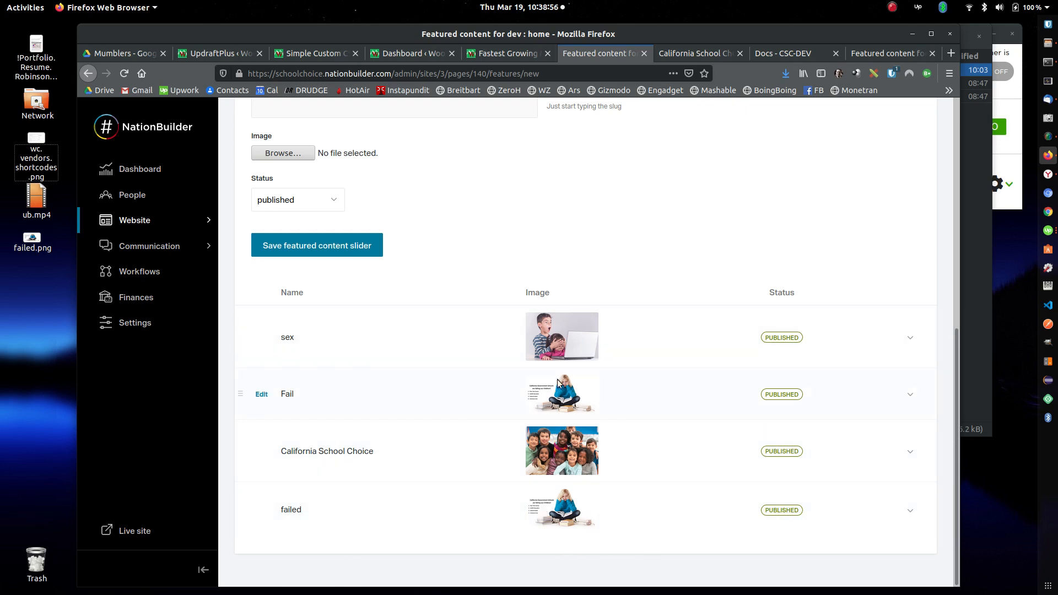
pyautogui.click(910, 510)
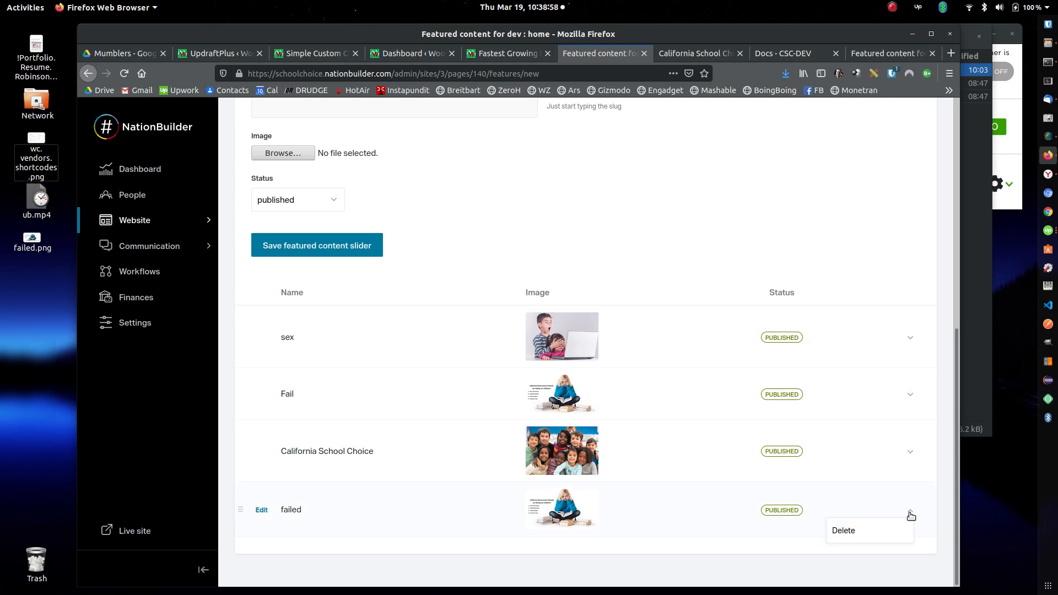
pyautogui.click(864, 532)
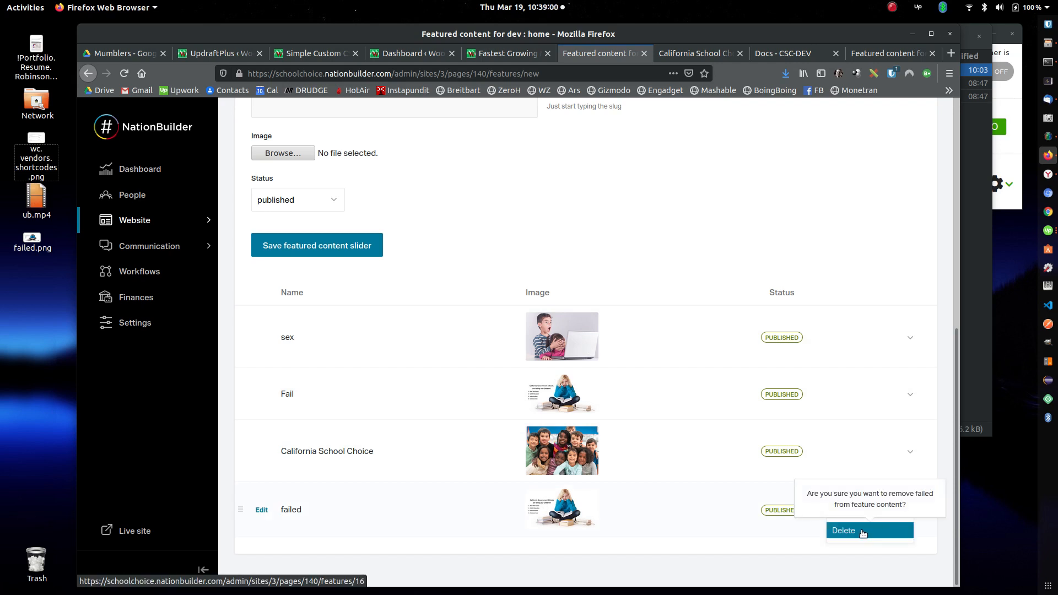
pyautogui.click(863, 532)
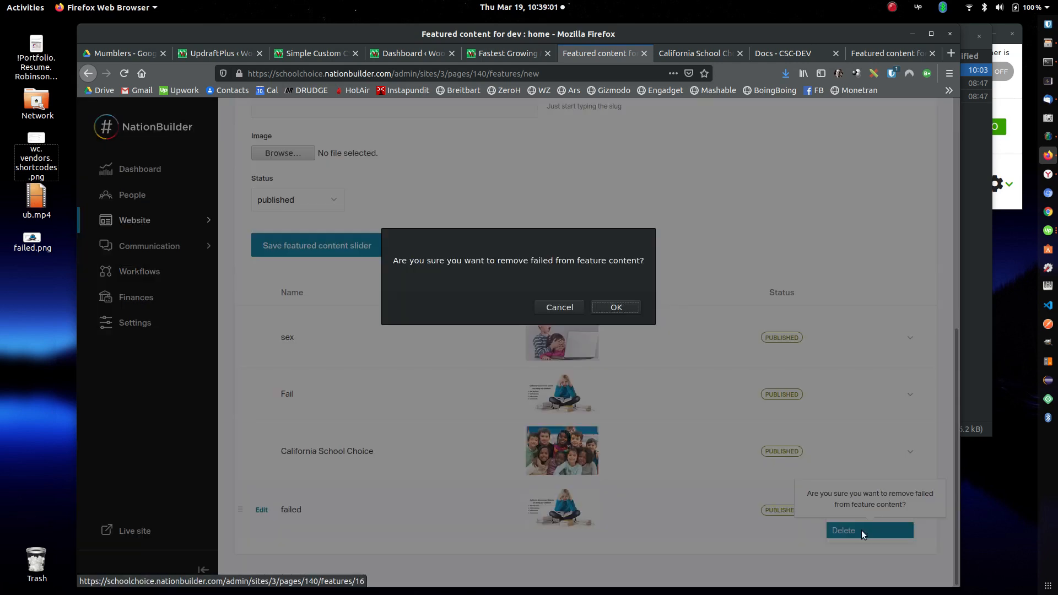
pyautogui.click(620, 307)
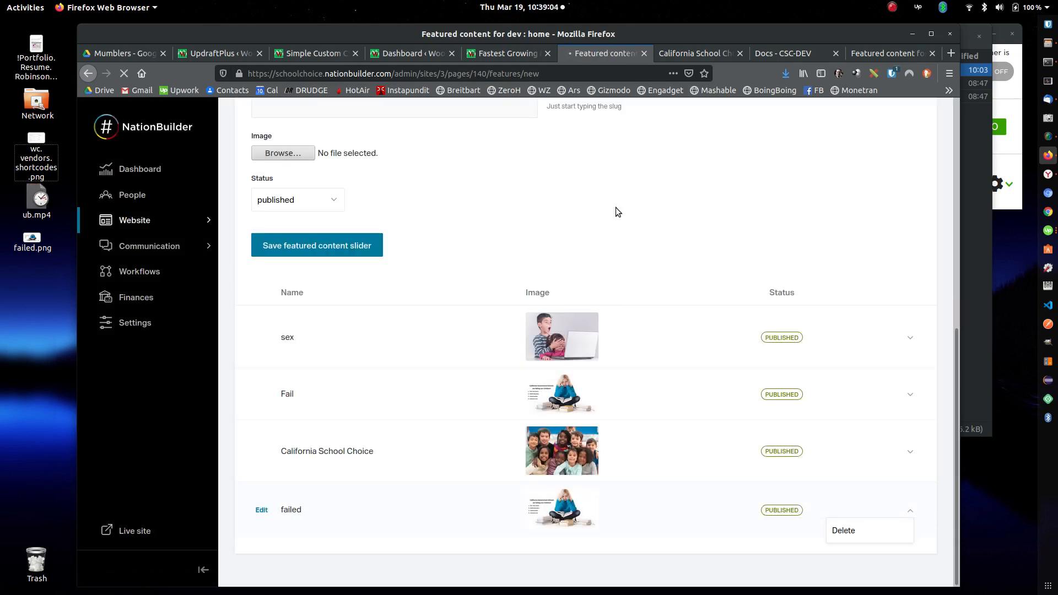
# Step: Open the existing "Fail" slider for editing and examine its fields, image preview and status
pyautogui.scroll(-6, 592, 209)
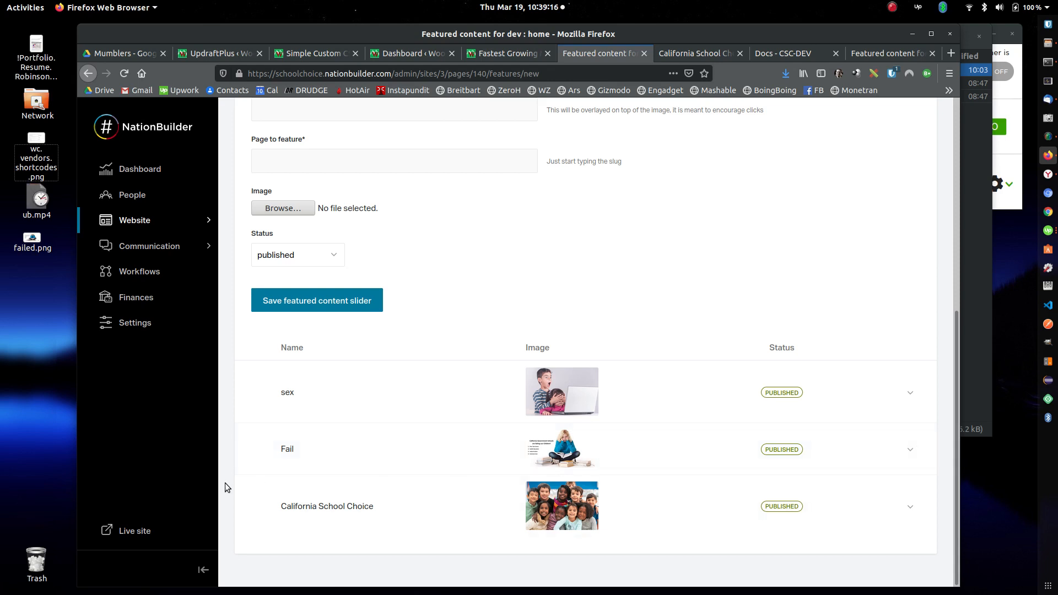
pyautogui.click(261, 449)
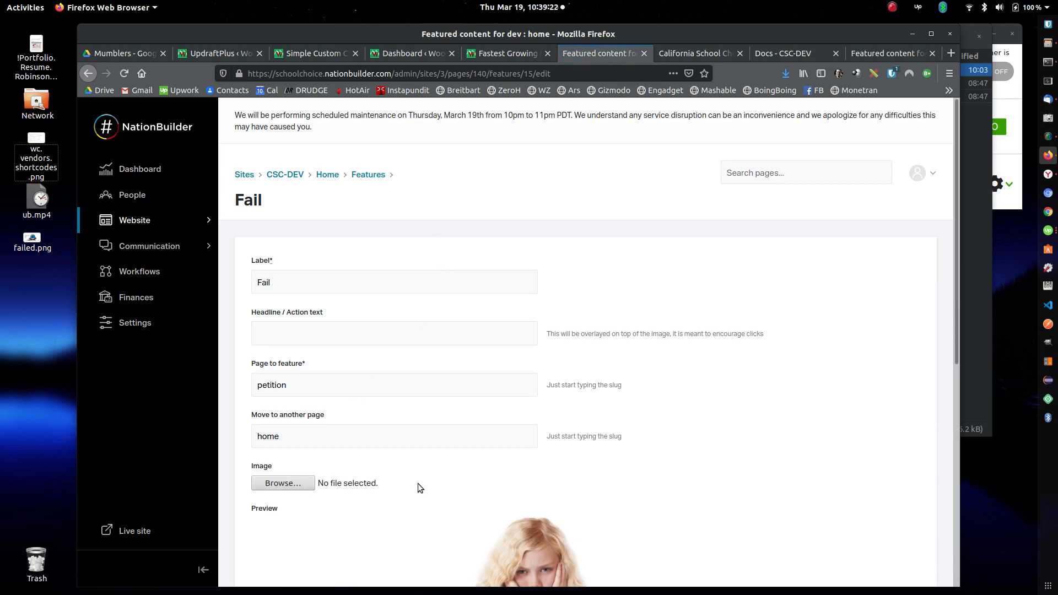
pyautogui.scroll(-4, 628, 314)
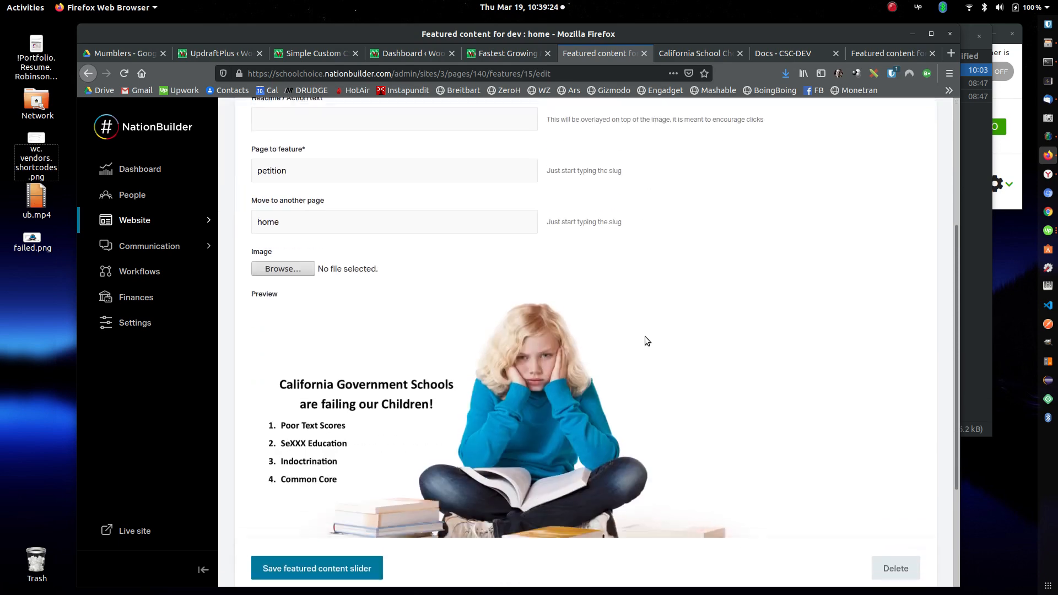
pyautogui.scroll(-3, 646, 329)
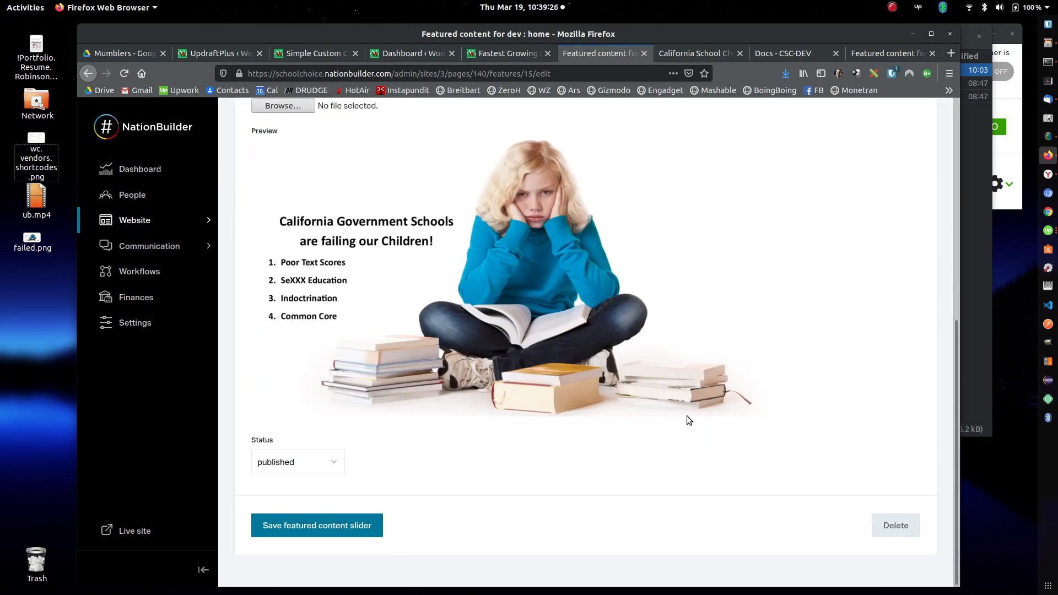
pyautogui.scroll(6, 687, 415)
pyautogui.scroll(-4, 702, 325)
pyautogui.scroll(-2, 719, 358)
pyautogui.scroll(4, 786, 409)
pyautogui.scroll(3, 732, 256)
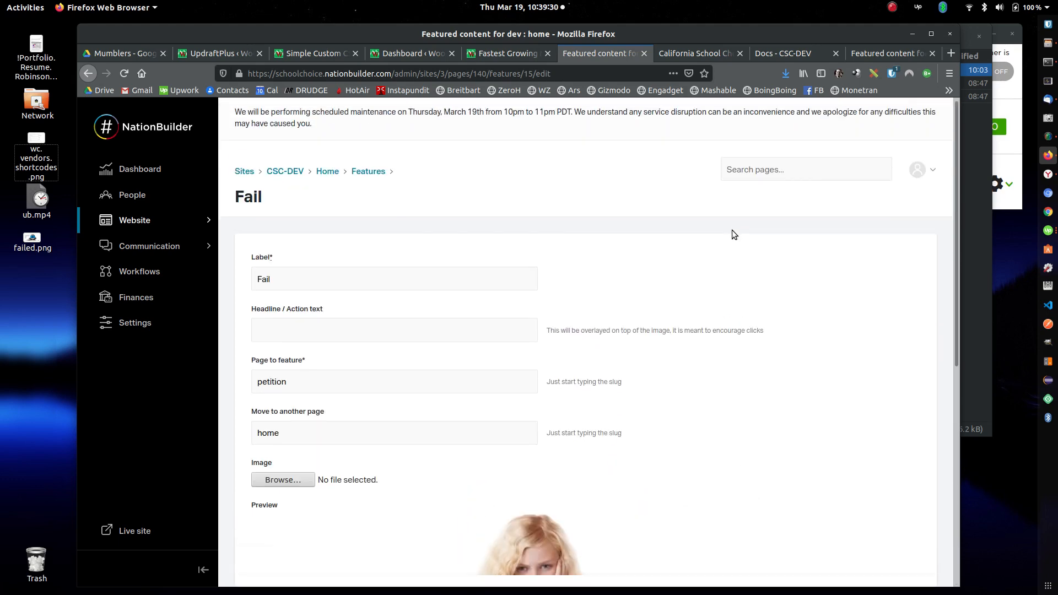
# Step: Go back to the Home page and open its content for editing
pyautogui.click(328, 179)
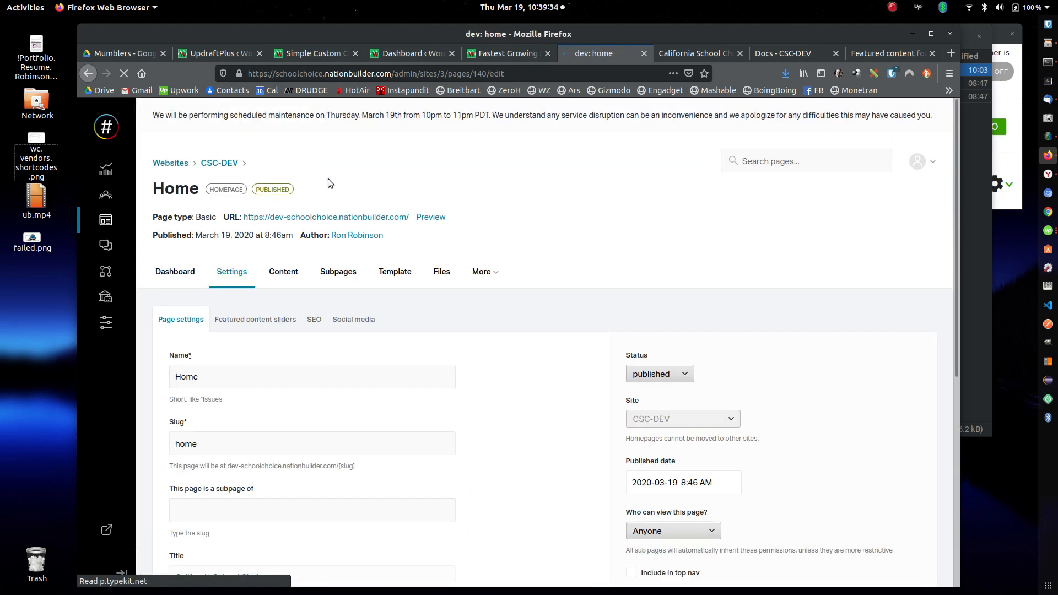
pyautogui.click(364, 308)
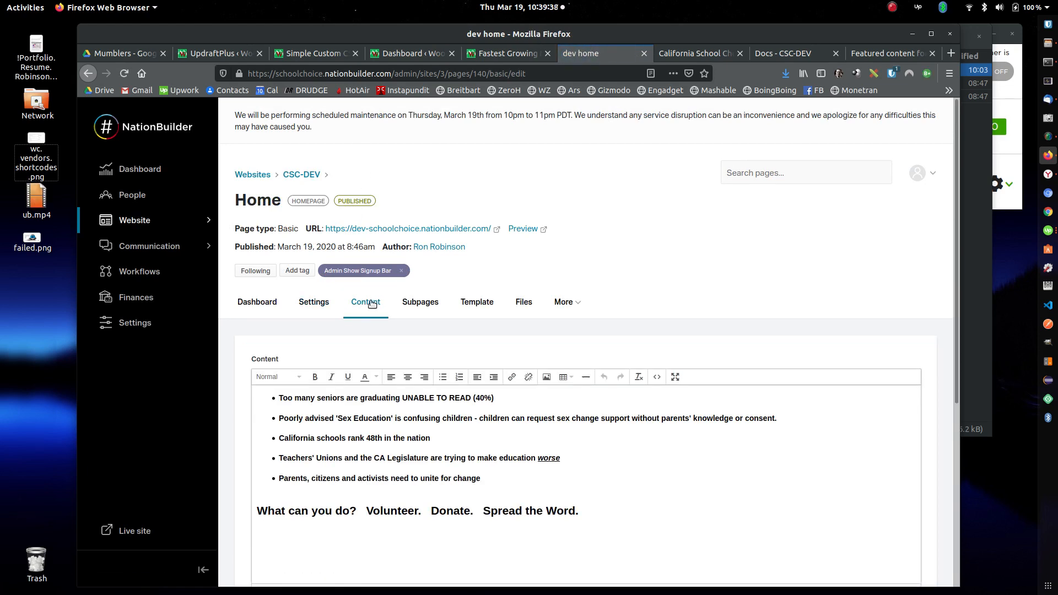
# Step: View the live CSC-DEV homepage and examine the slider and the bulleted text below it
pyautogui.click(878, 54)
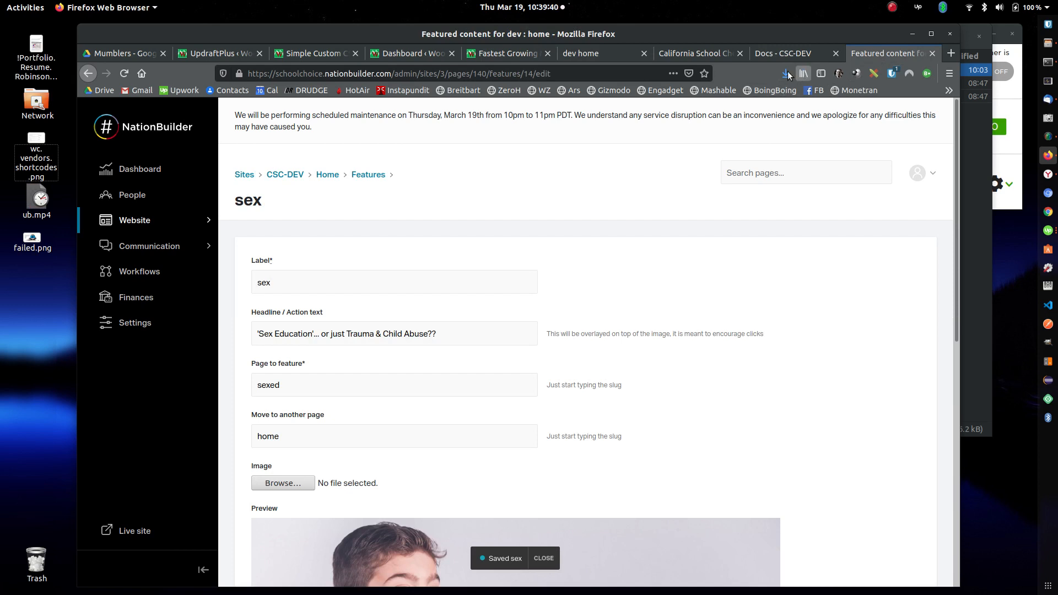
pyautogui.click(780, 52)
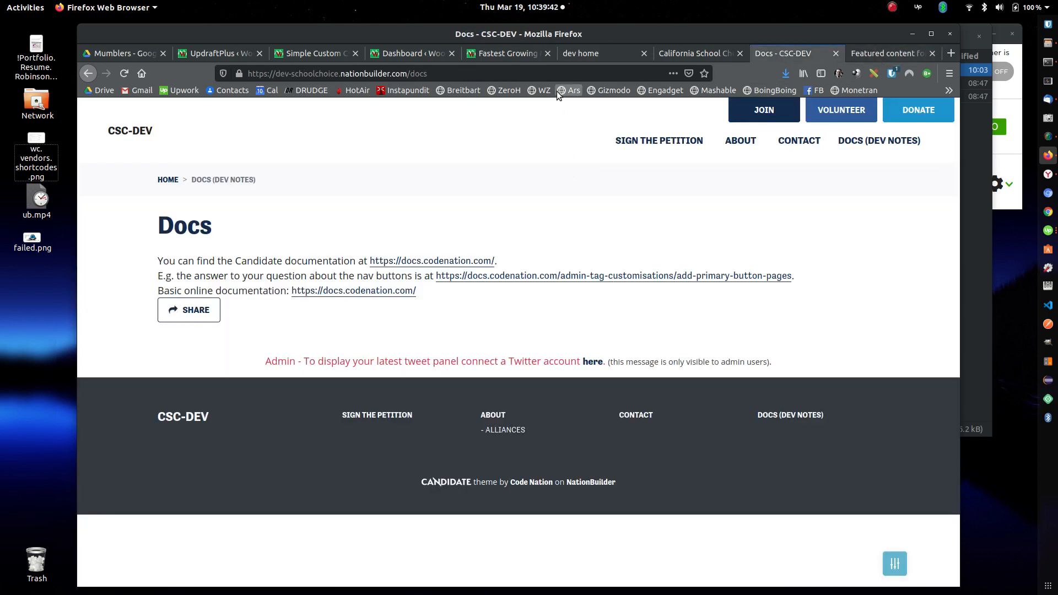
pyautogui.click(112, 131)
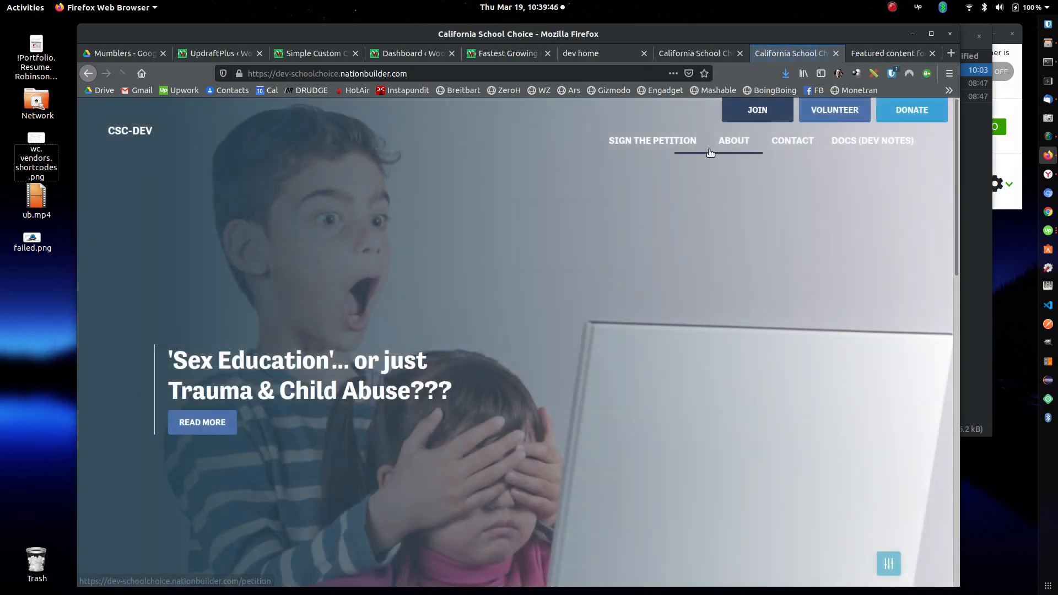
pyautogui.scroll(-3, 761, 190)
pyautogui.scroll(-4, 761, 189)
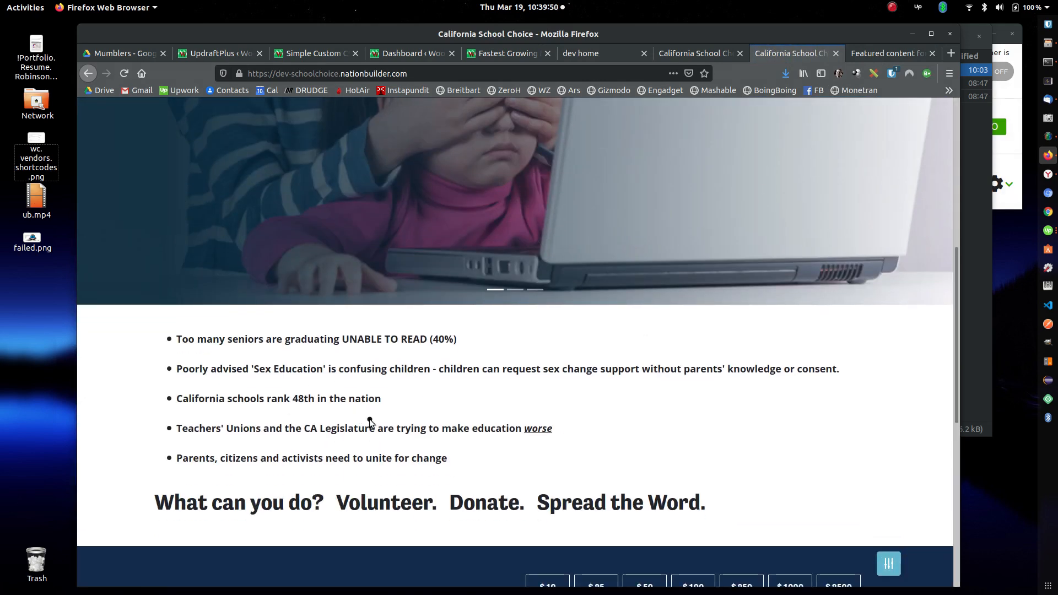
# Step: Return to the Home page's content editor and place the cursor after the last bullet, "Parents, citizens and activists need to unite for change"
pyautogui.click(617, 51)
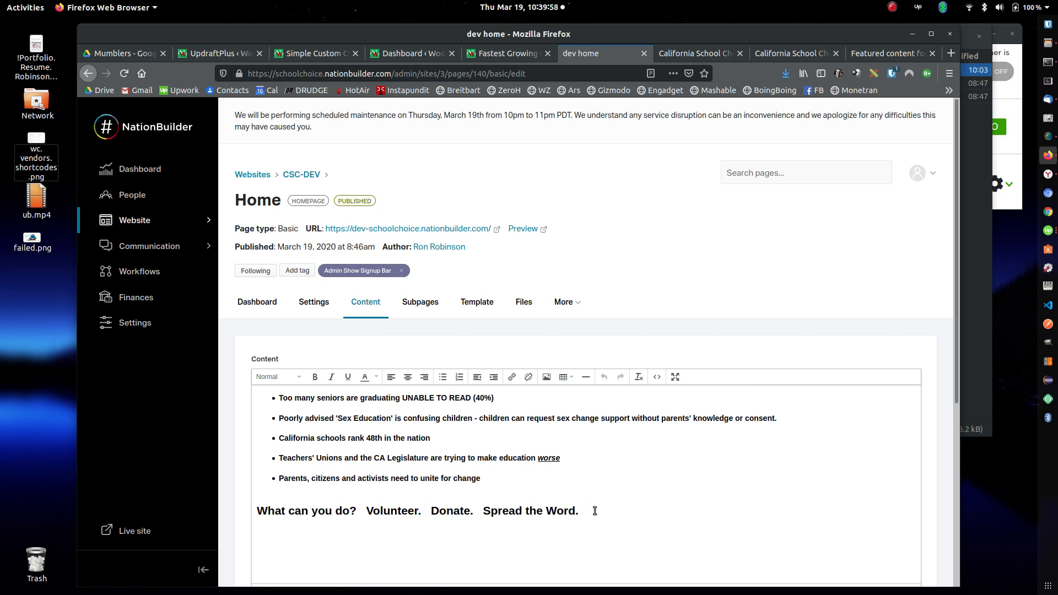
pyautogui.scroll(-1, 598, 504)
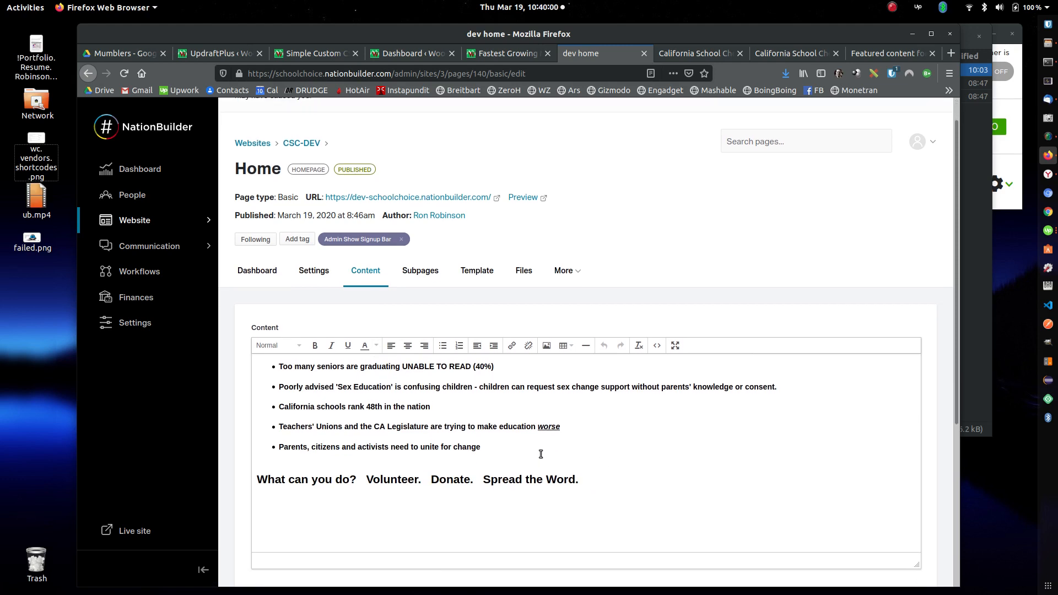
pyautogui.click(492, 451)
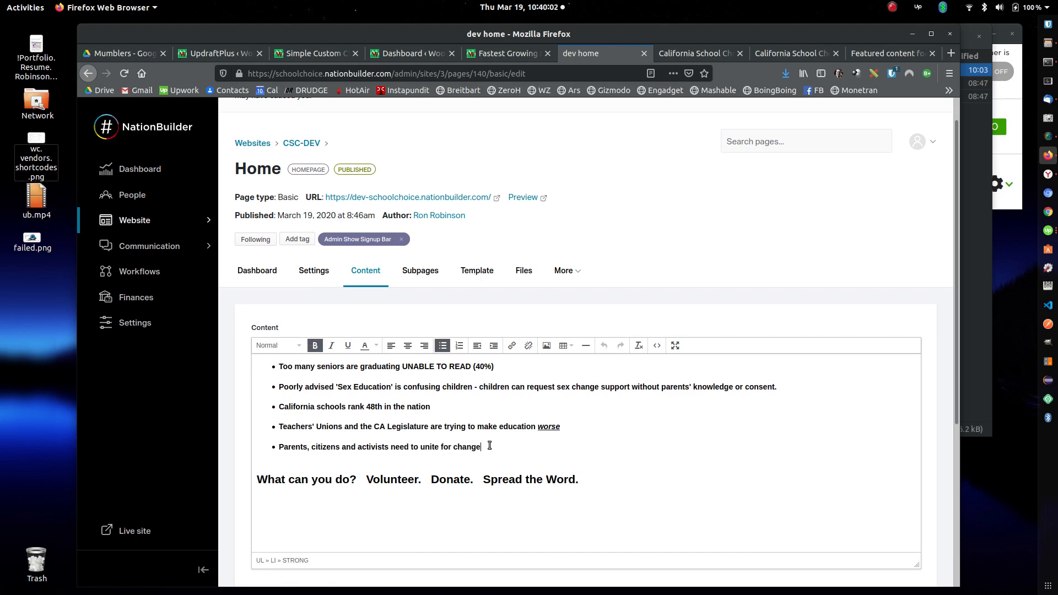
pyautogui.scroll(1, 568, 449)
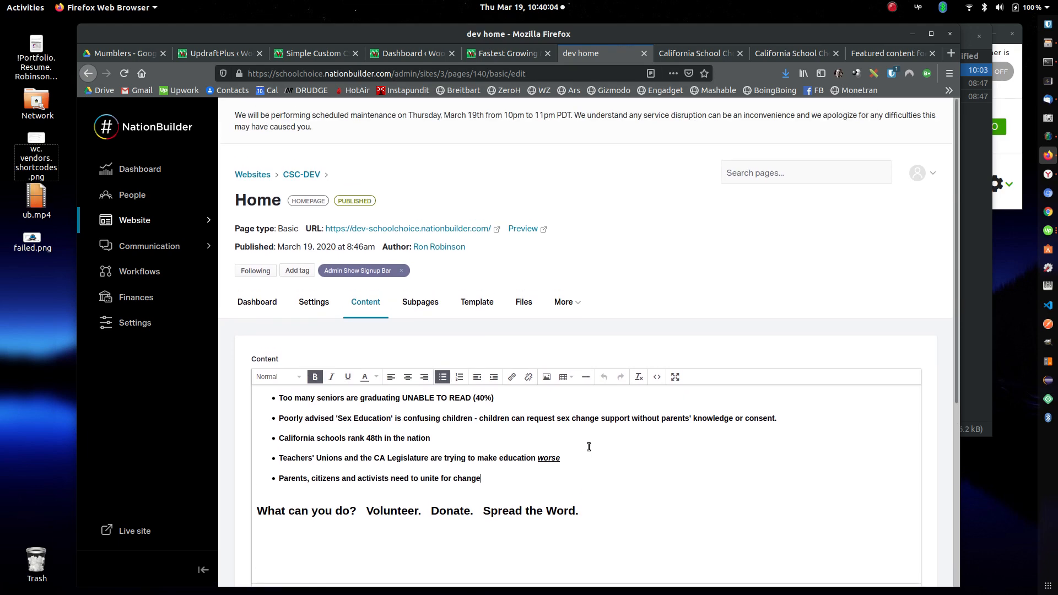
pyautogui.scroll(-1, 582, 441)
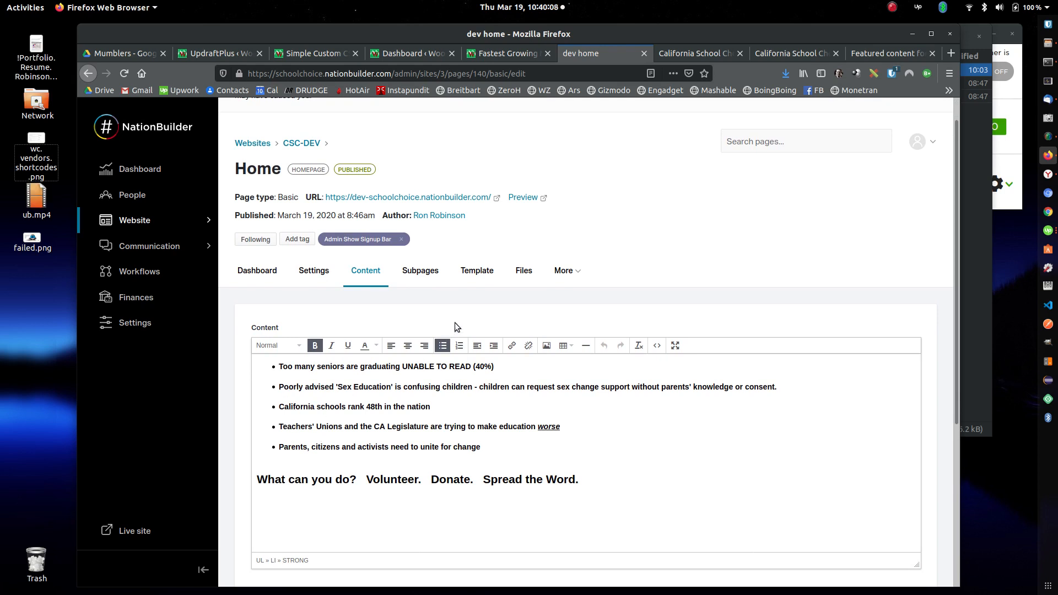
# Step: Try toggling the bullet list format on the last bullet line, and undo the change
pyautogui.click(443, 349)
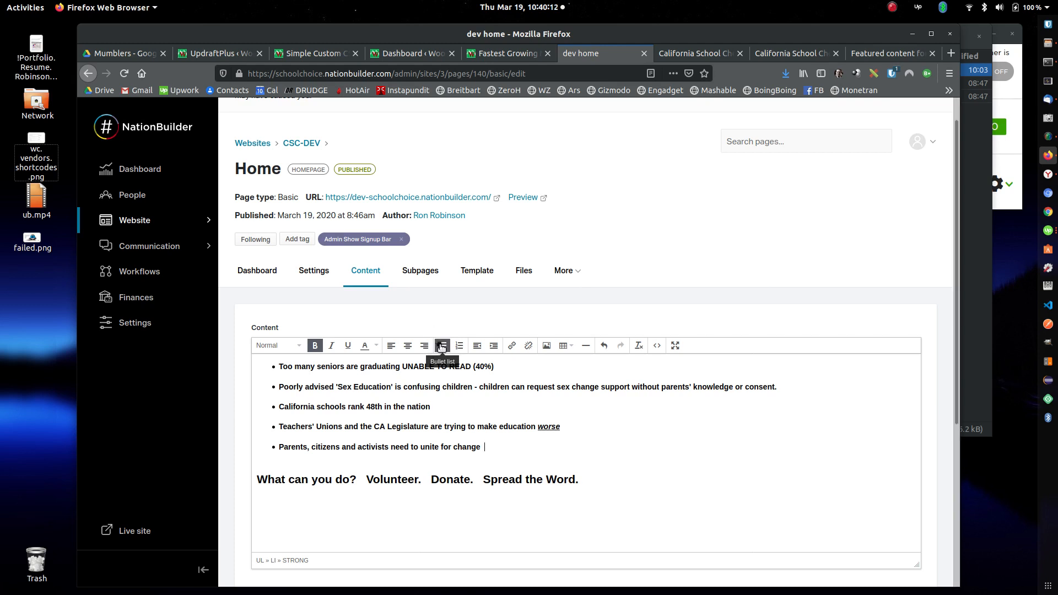
pyautogui.press('ctrl')
pyautogui.press('ctrl')
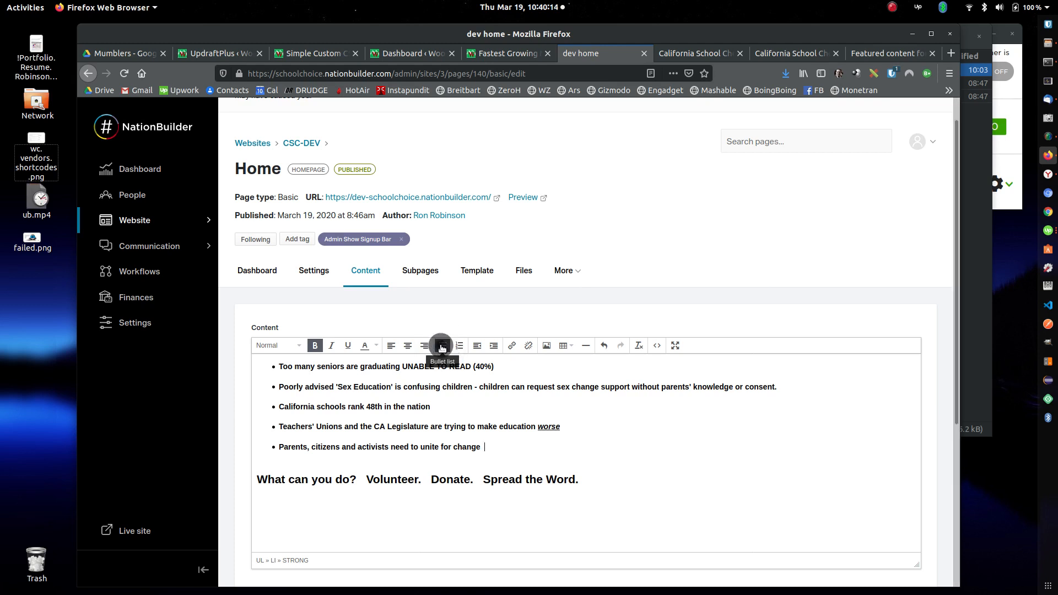
# Step: Change the "What can you do? Volunteer. Donate. Spread the Word." line below the bullets to the Normal paragraph style
pyautogui.click(453, 479)
pyautogui.press('ctrl')
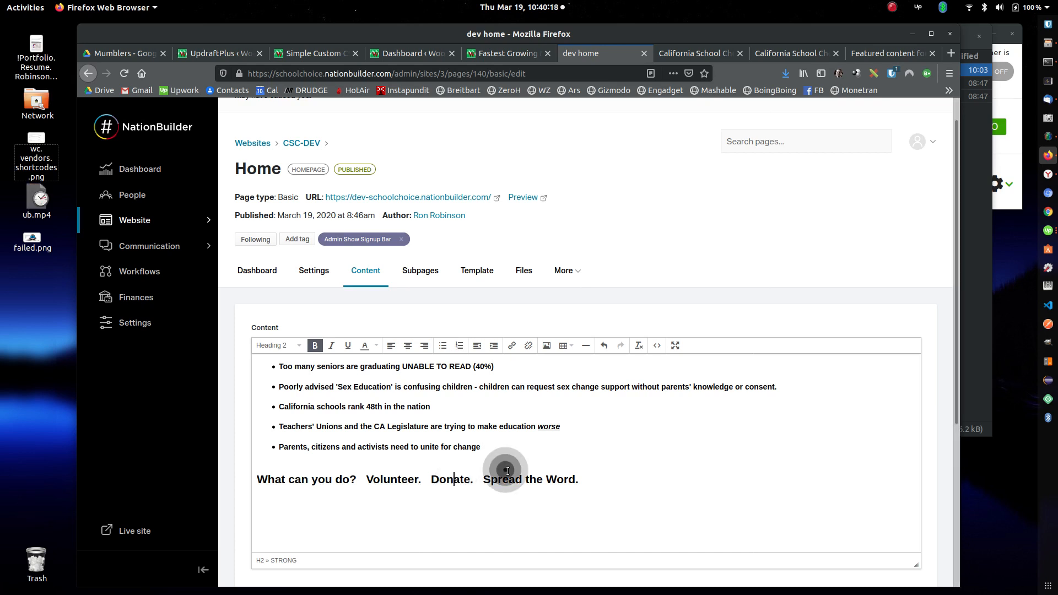
pyautogui.moveTo(528, 479); pyautogui.dragTo(447, 482)
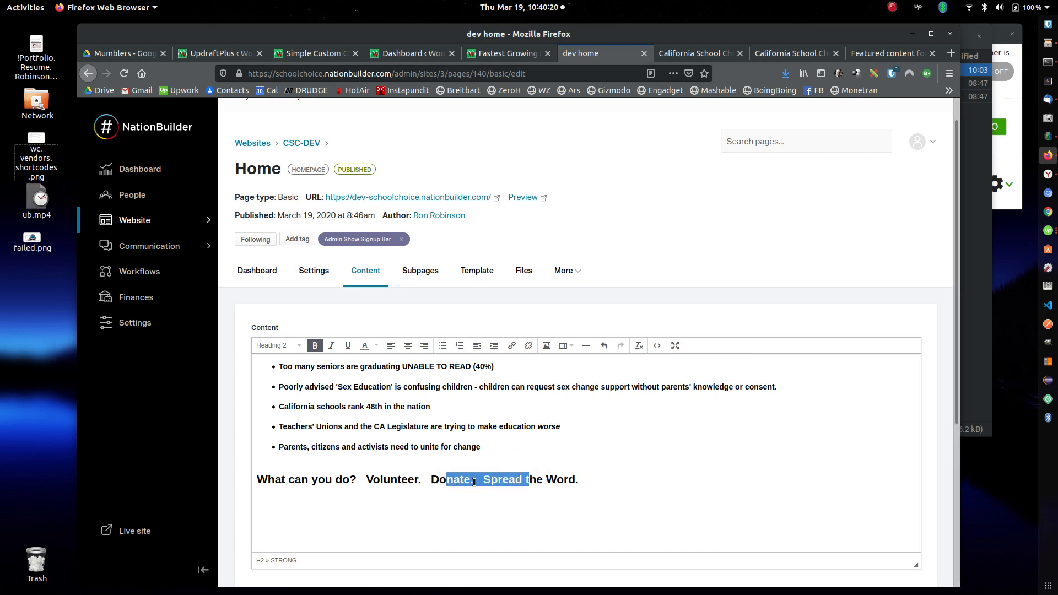
pyautogui.click(473, 480)
pyautogui.moveTo(585, 478); pyautogui.dragTo(217, 485)
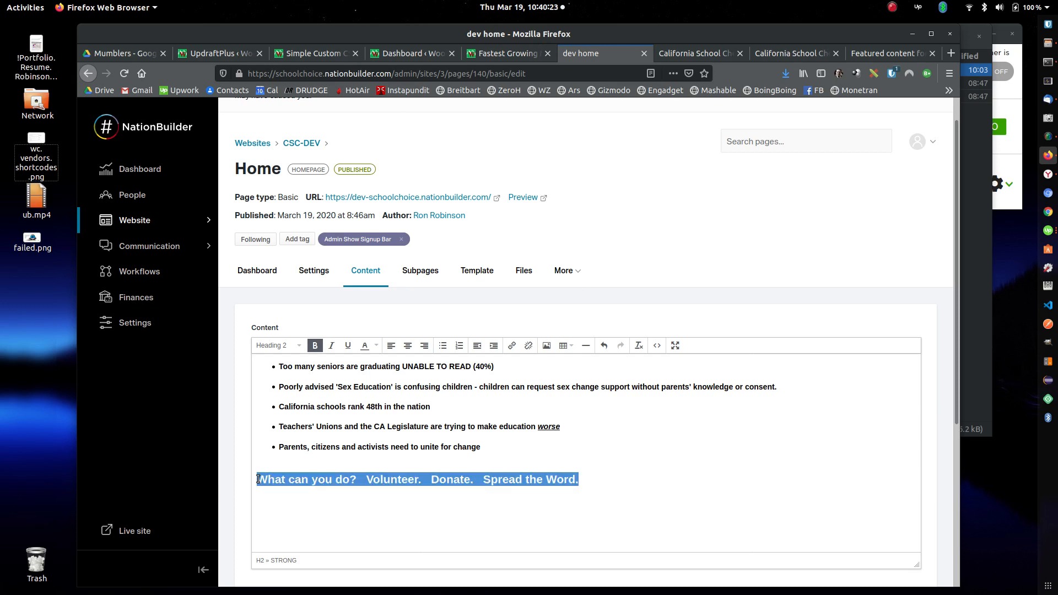
pyautogui.click(265, 347)
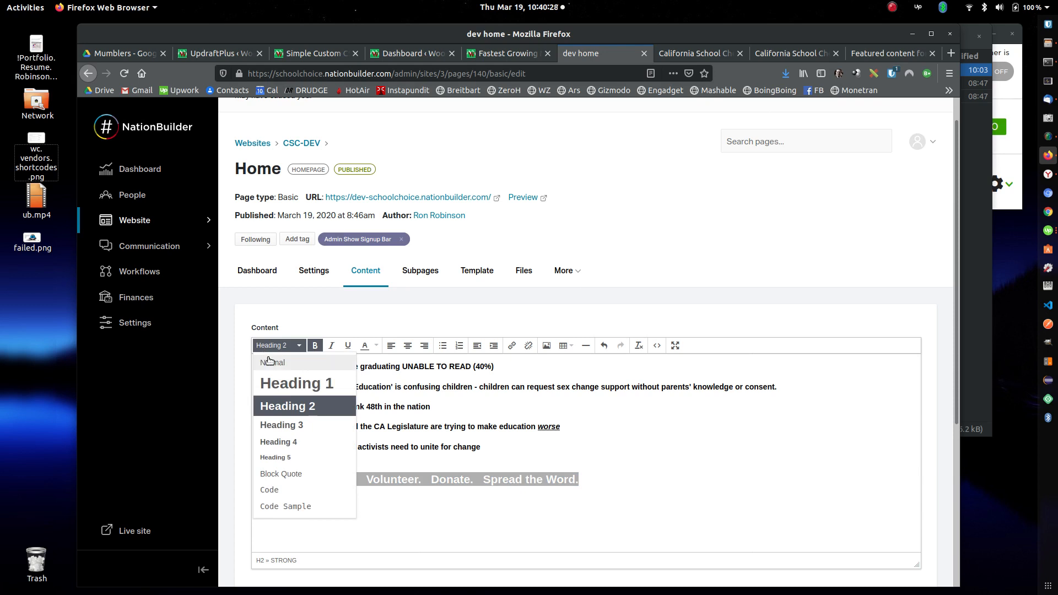
pyautogui.click(266, 359)
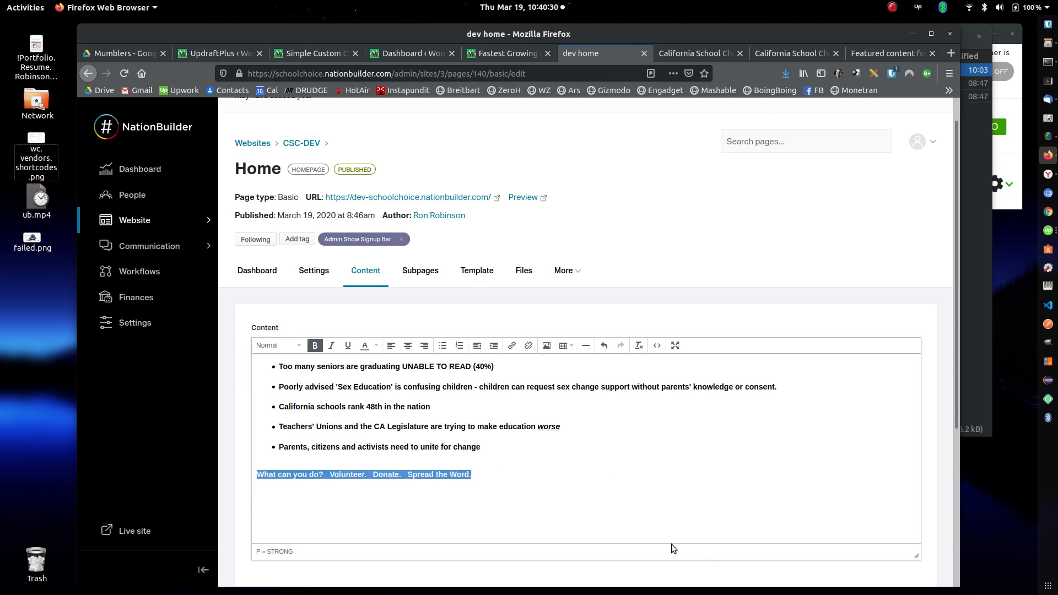
pyautogui.click(588, 488)
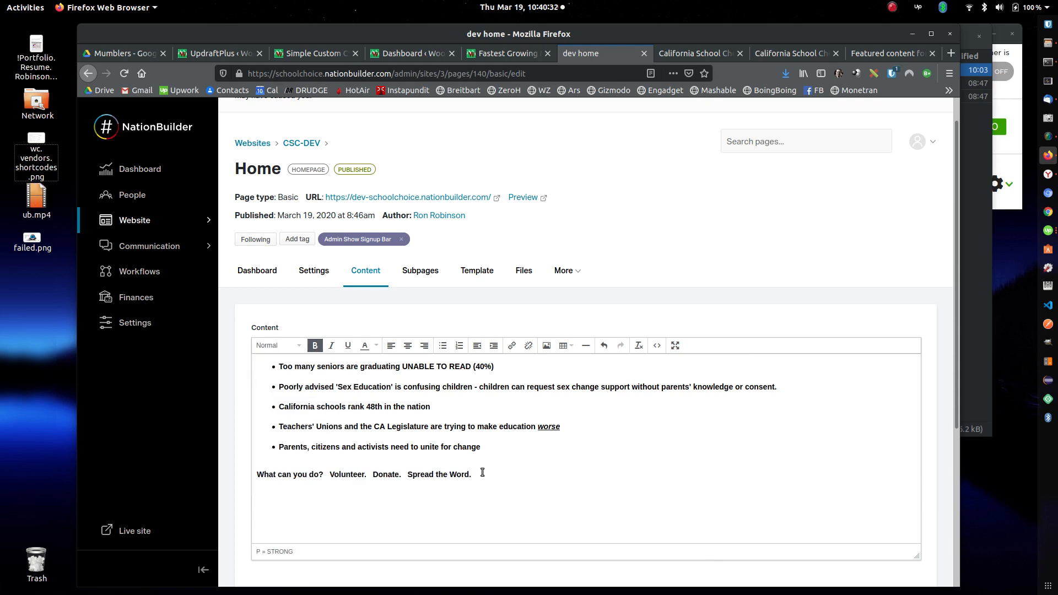
# Step: Remove the bold formatting from the "What can you do?" line, and reapply it
pyautogui.moveTo(481, 473); pyautogui.dragTo(252, 471)
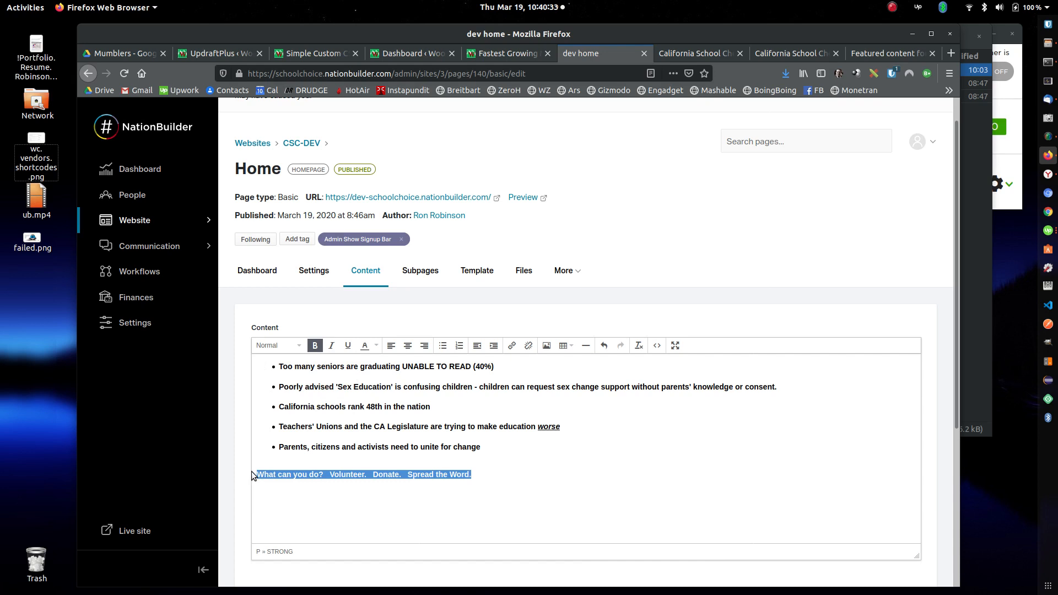
pyautogui.click(315, 344)
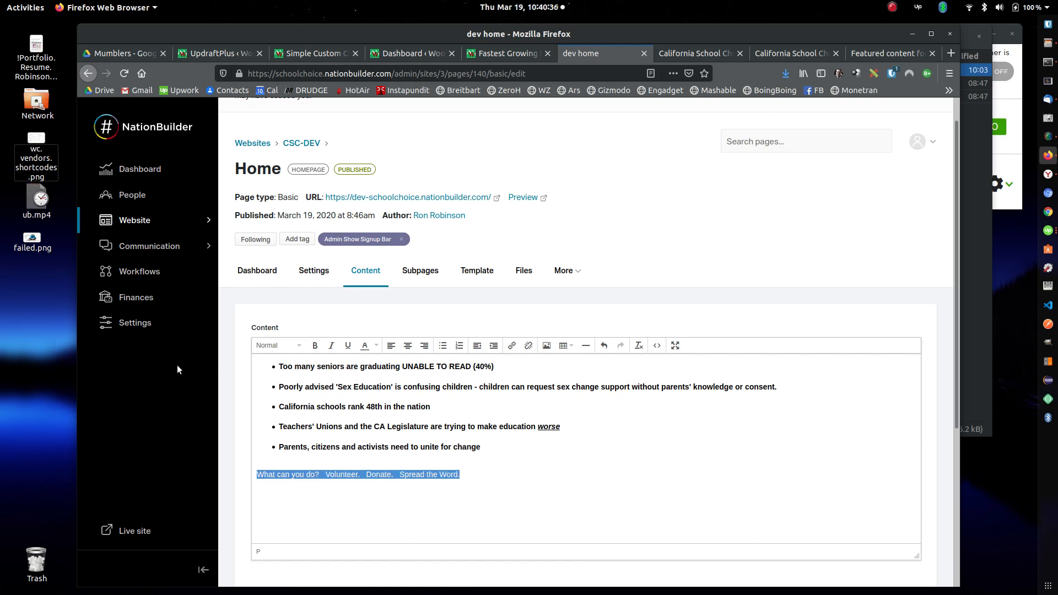
pyautogui.click(314, 344)
pyautogui.click(315, 344)
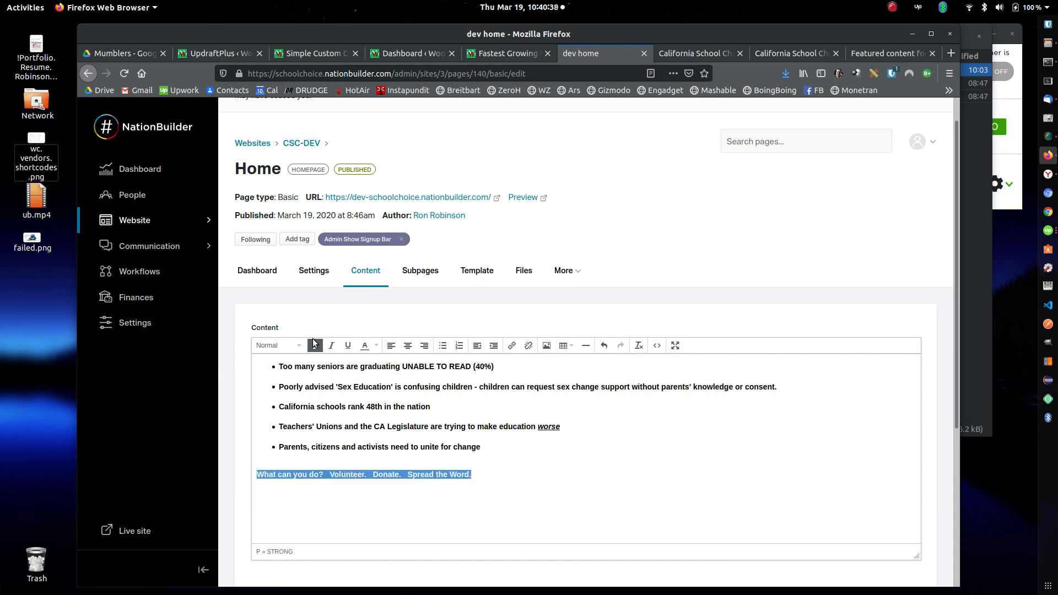
pyautogui.click(604, 486)
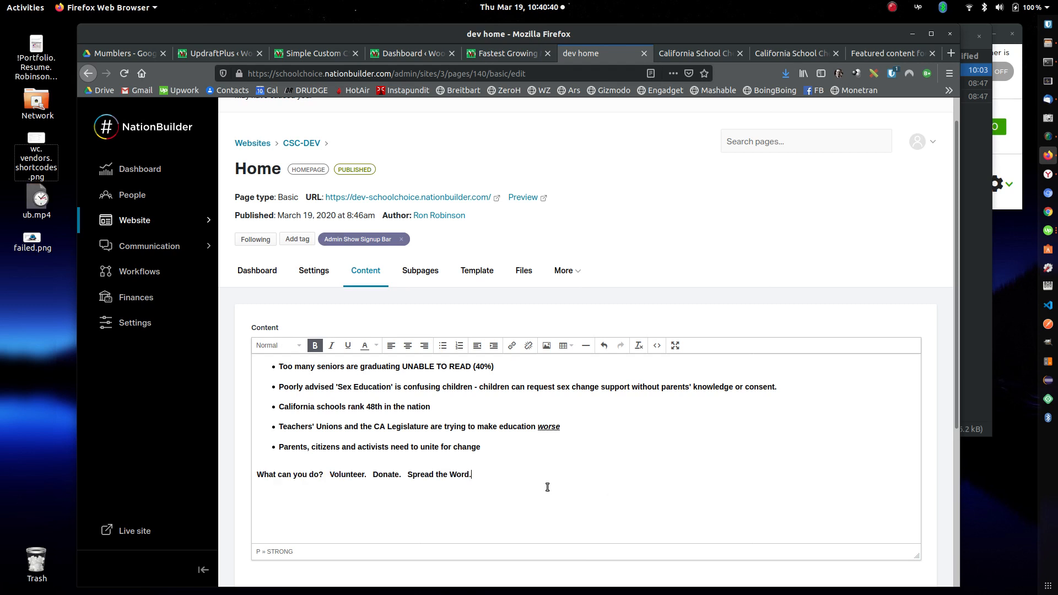
# Step: Set the whole "What can you do?" line back to the Heading 2 style
pyautogui.moveTo(500, 476); pyautogui.dragTo(254, 472)
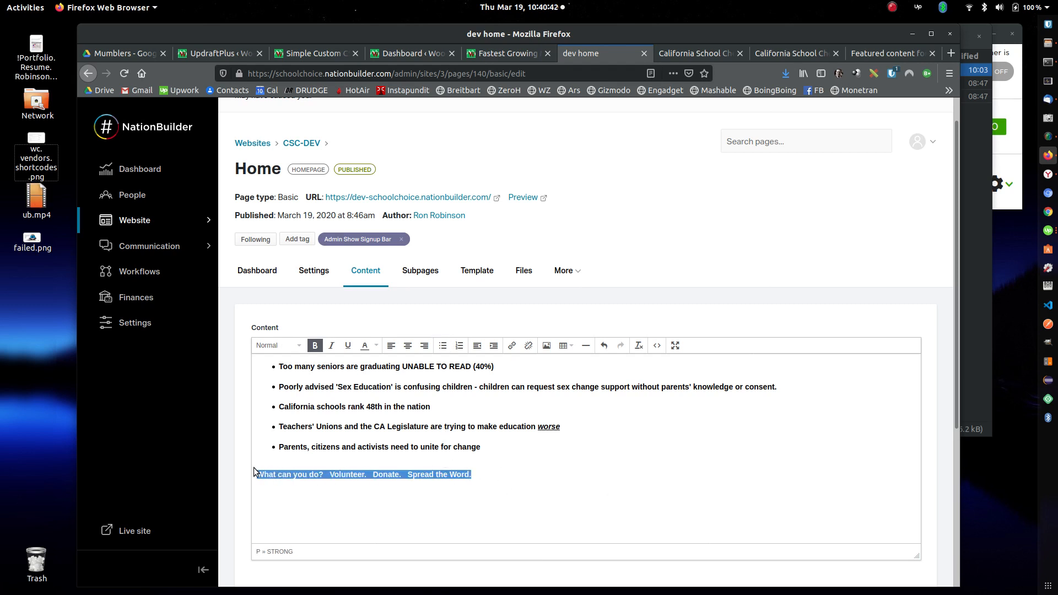
pyautogui.click(259, 346)
pyautogui.click(278, 410)
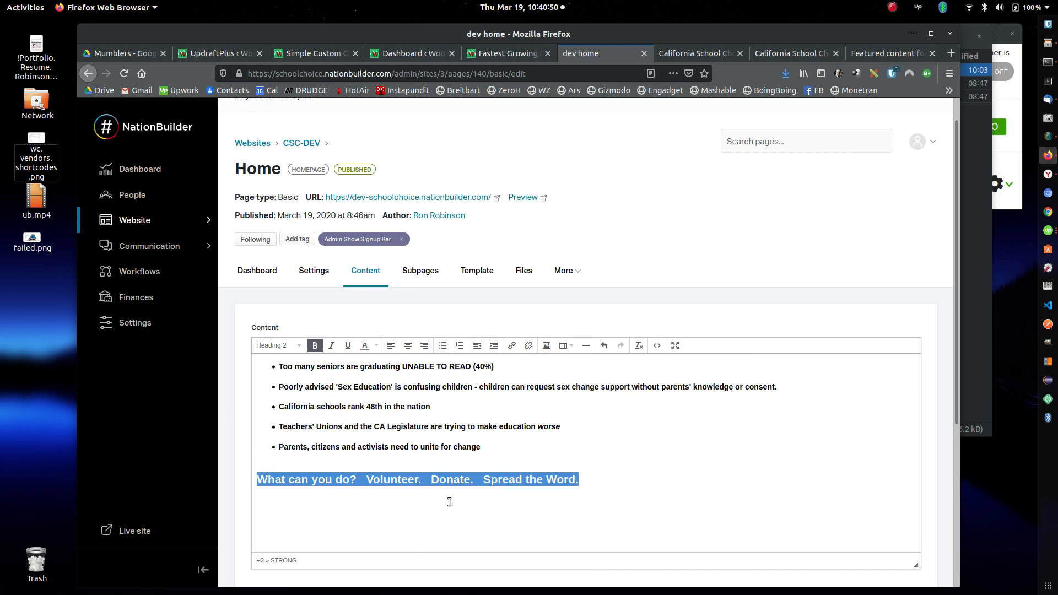
pyautogui.click(588, 486)
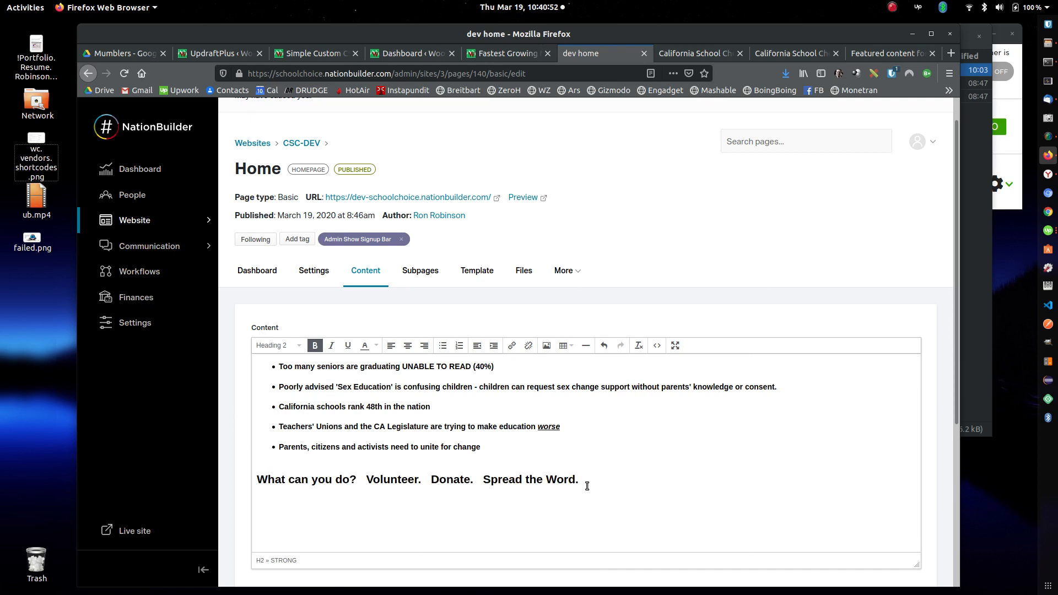
# Step: Open the image insertion dialog for the "What can you do?" line, examine its upload options, and close it without inserting an image
pyautogui.keyDown('shift'); pyautogui.click(239, 484); pyautogui.keyUp('shift')
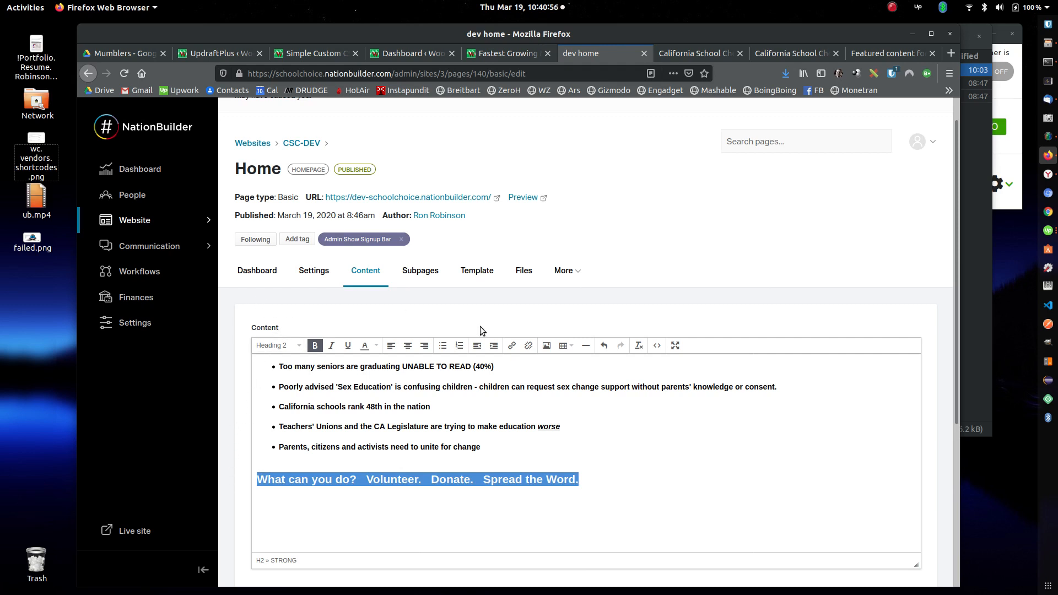
pyautogui.click(547, 346)
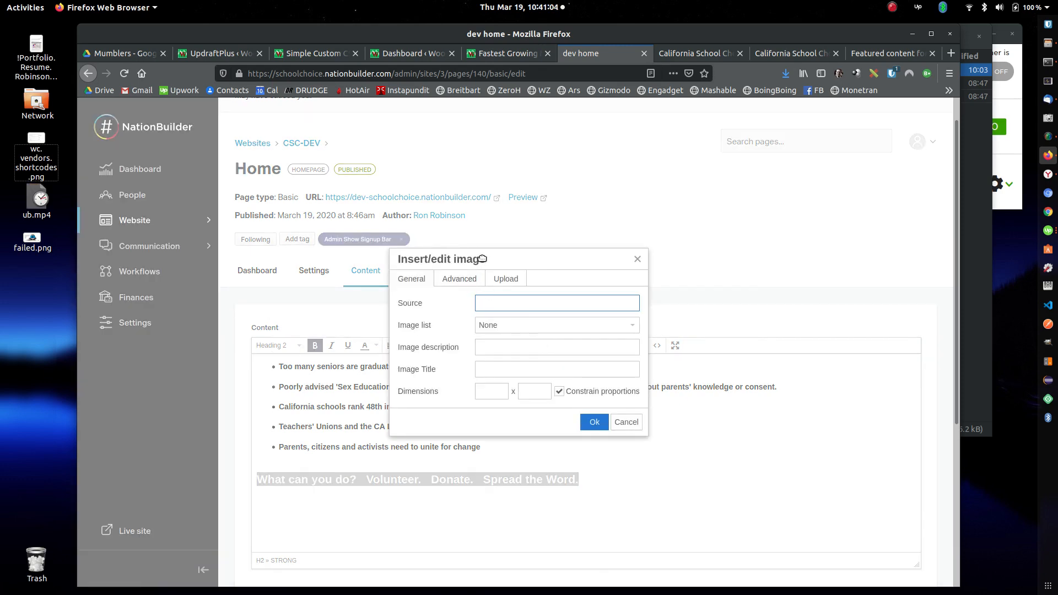
pyautogui.click(509, 280)
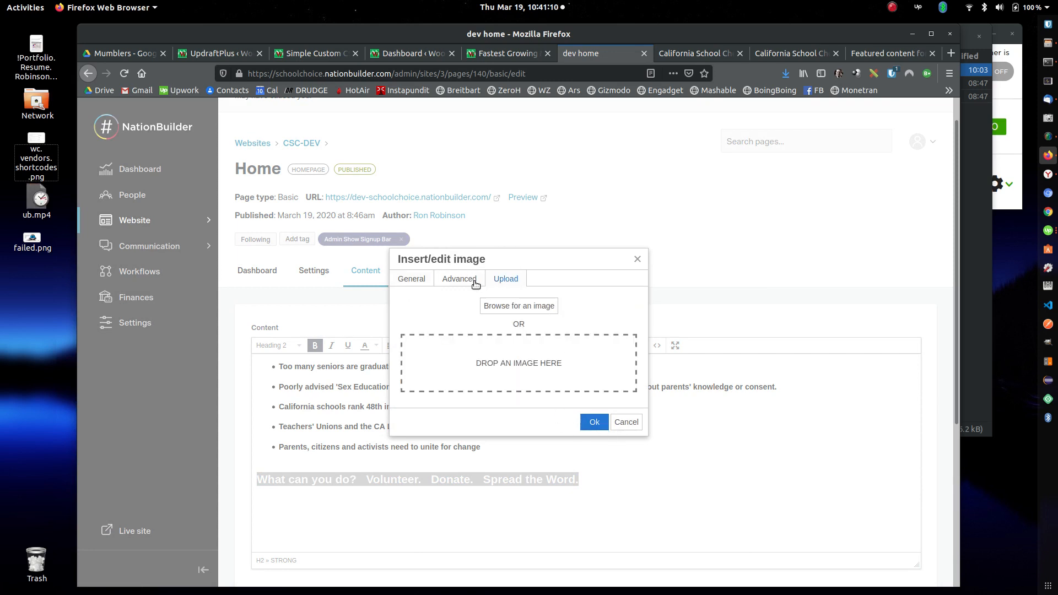
pyautogui.click(626, 422)
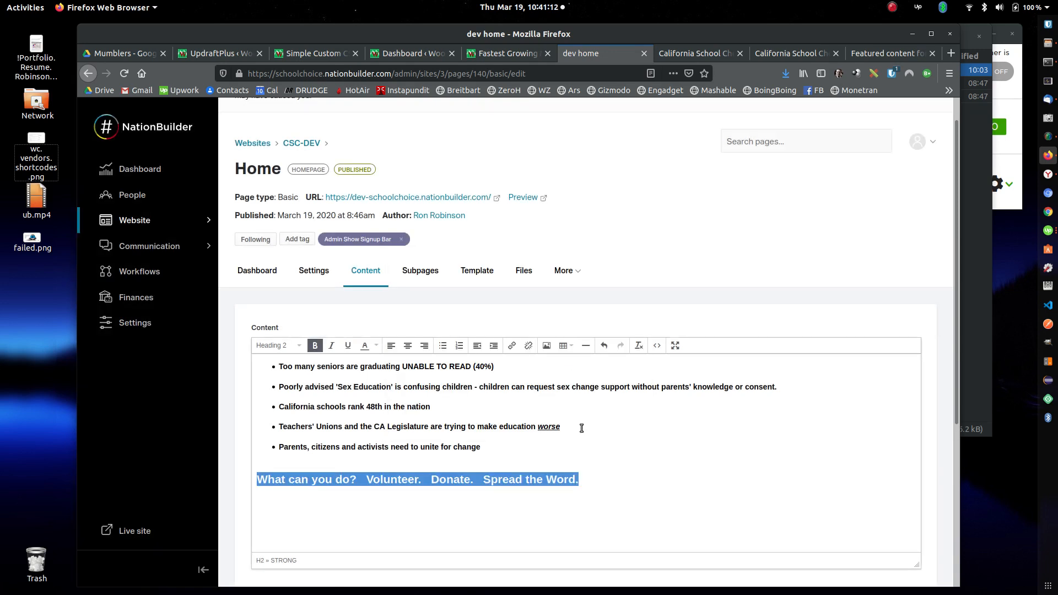
pyautogui.click(609, 481)
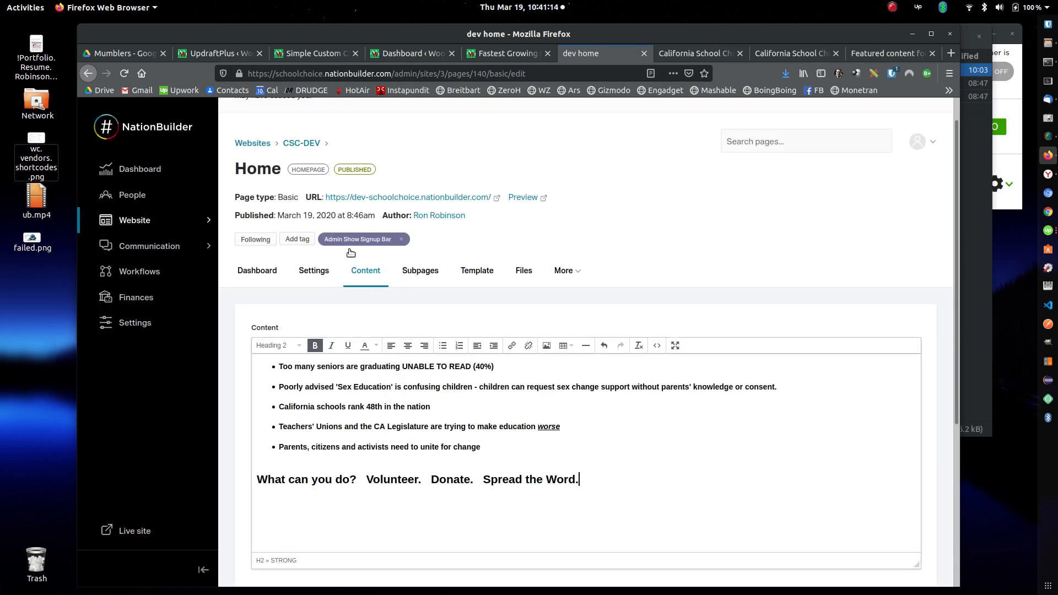
pyautogui.click(893, 10)
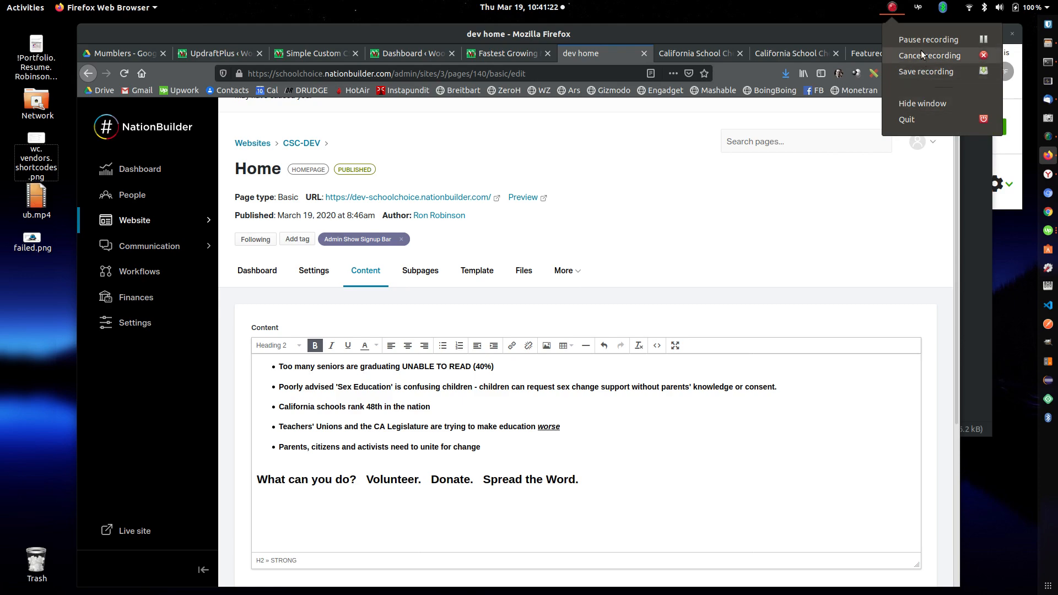